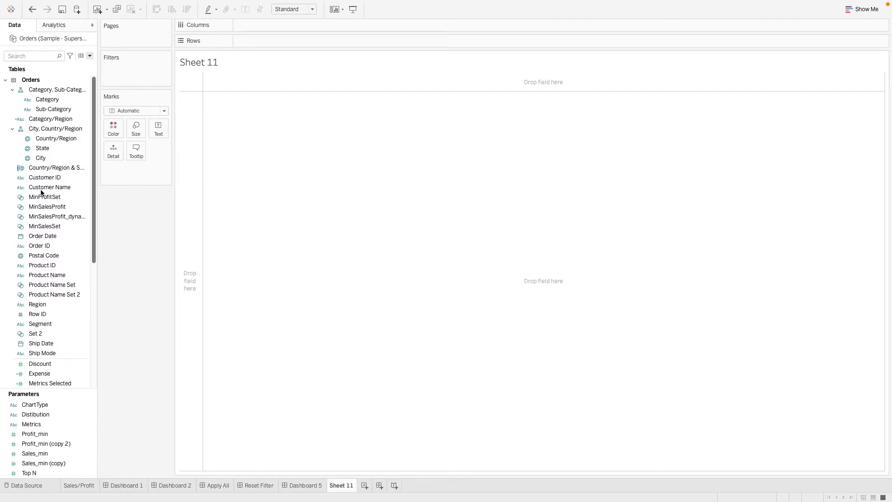
Step: Add Category, State, Ship Mode, Quantity, Profit and Sales to Sheet 11
double_click(44, 100)
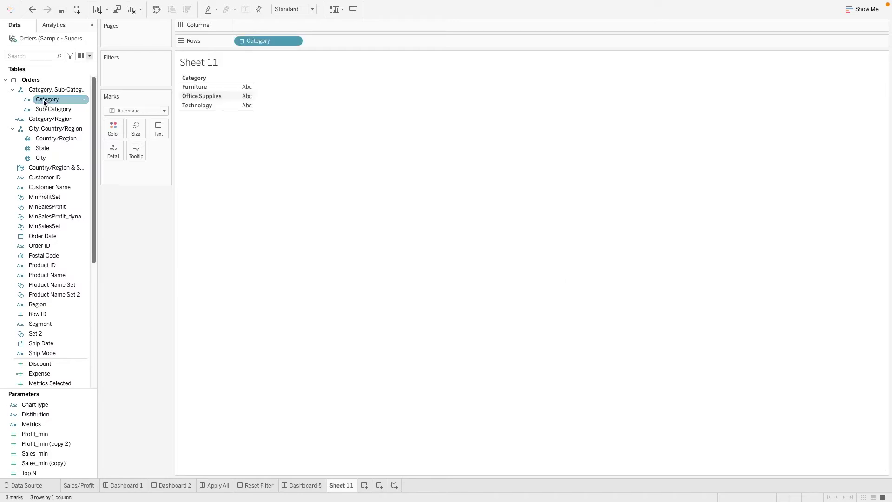
double_click(45, 150)
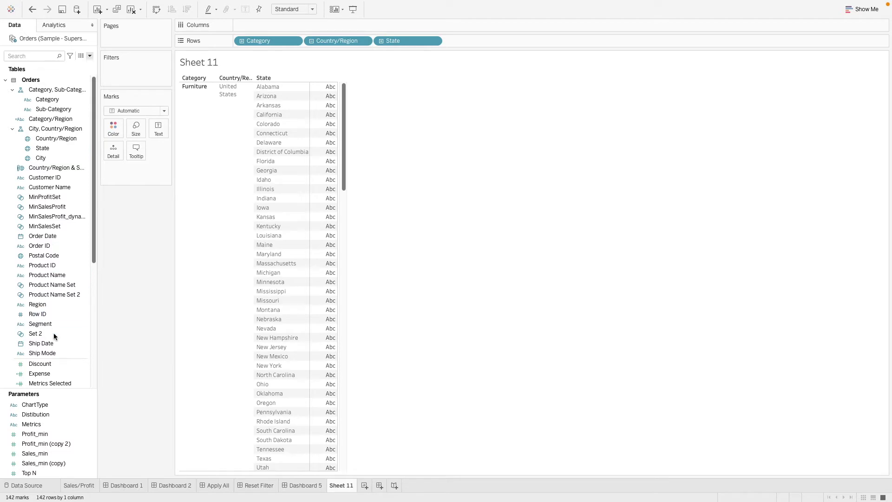
double_click(52, 353)
scroll(53, 348, down, 5)
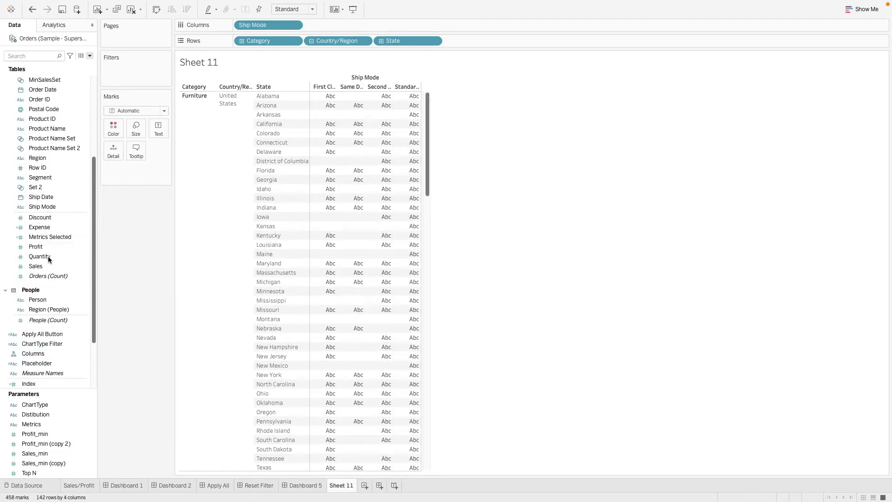
double_click(49, 255)
double_click(49, 247)
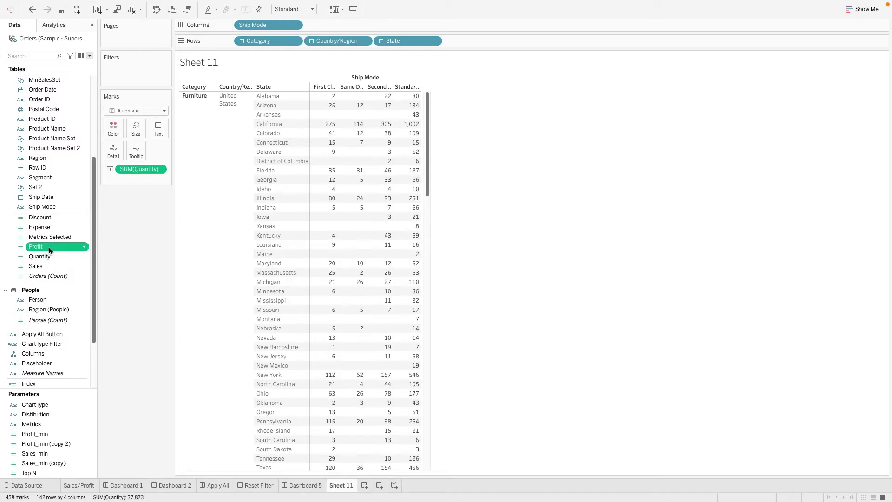
double_click(46, 265)
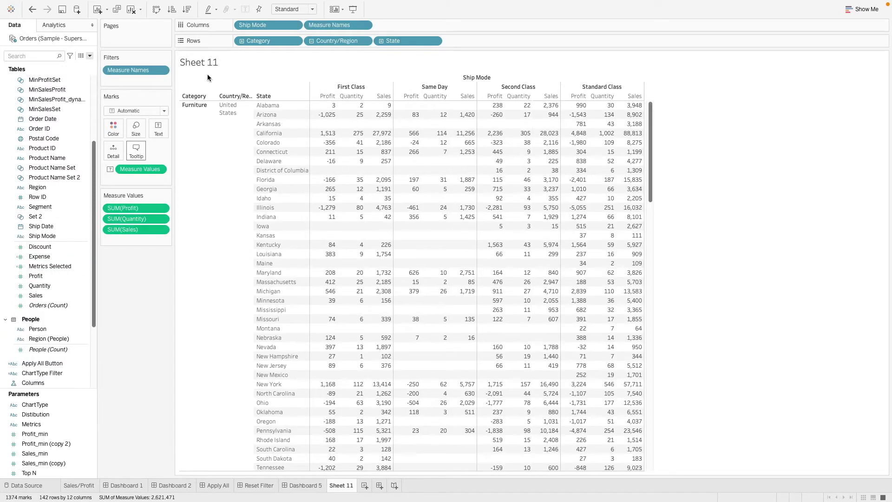
Step: Move Ship Mode to Rows and remove Country/Region from the rows
drag(259, 24, 503, 41)
right_click(324, 41)
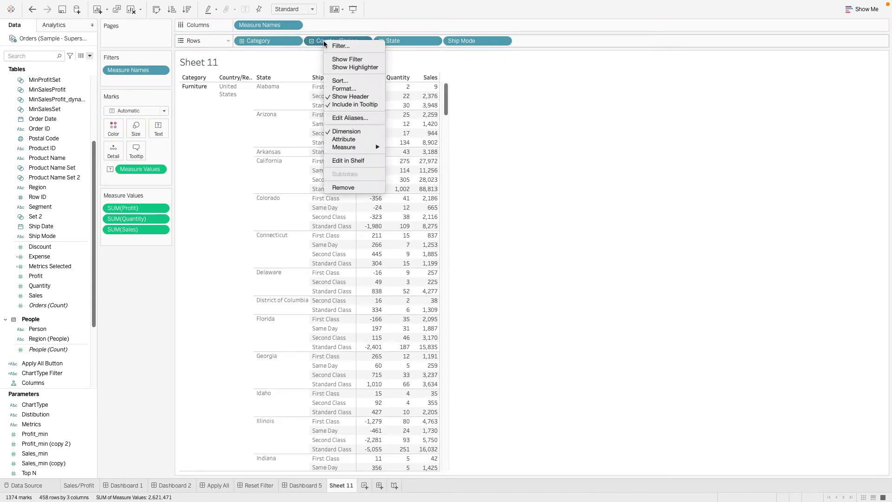
click(344, 188)
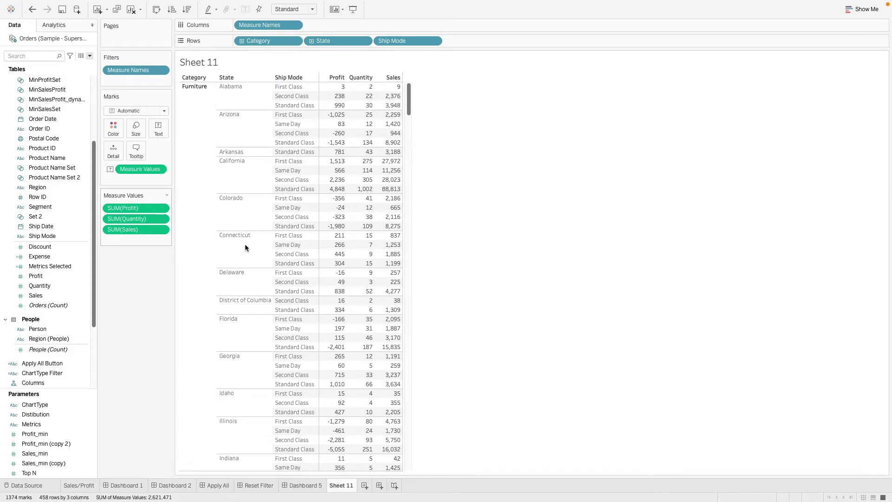
mouse_move(369, 166)
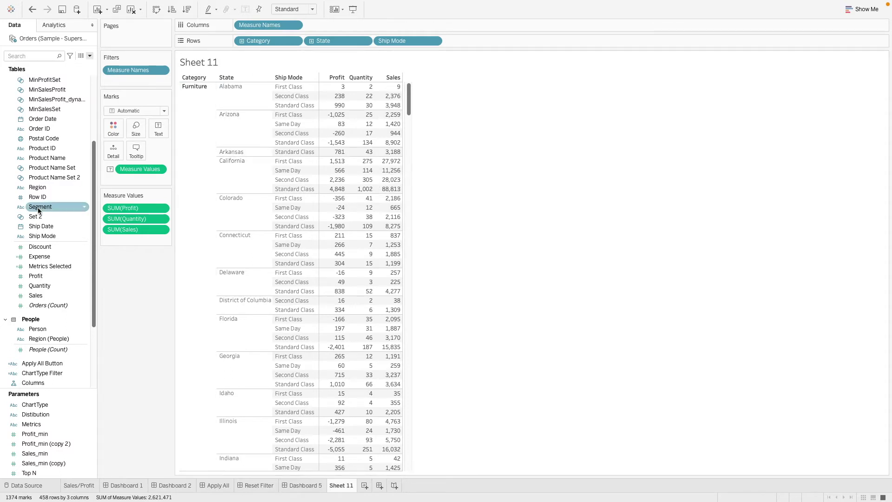
scroll(57, 199, up, 4)
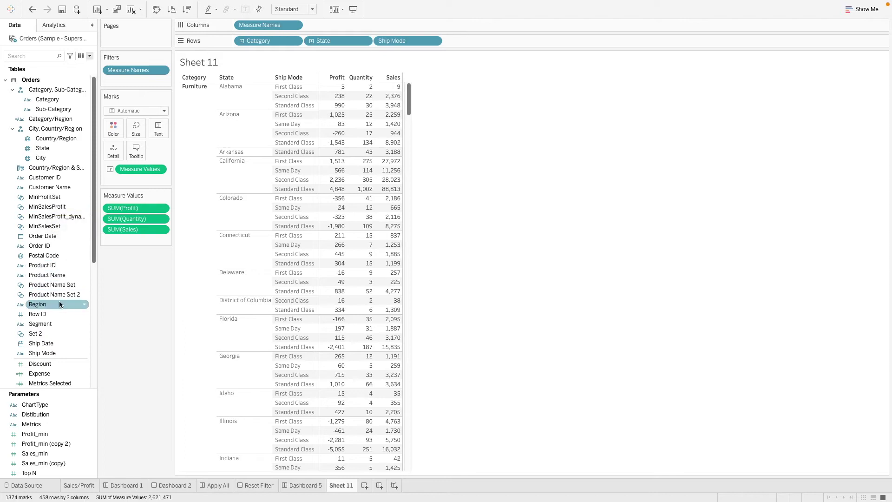
scroll(61, 288, down, 3)
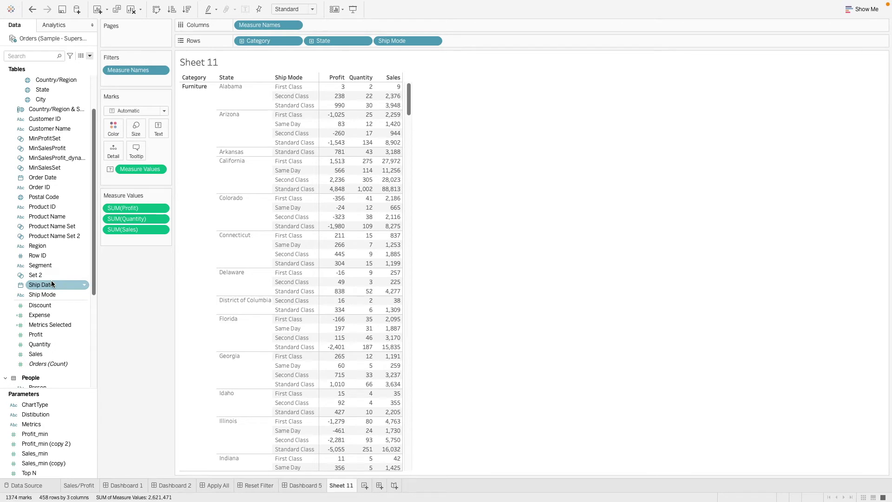
scroll(51, 280, up, 1)
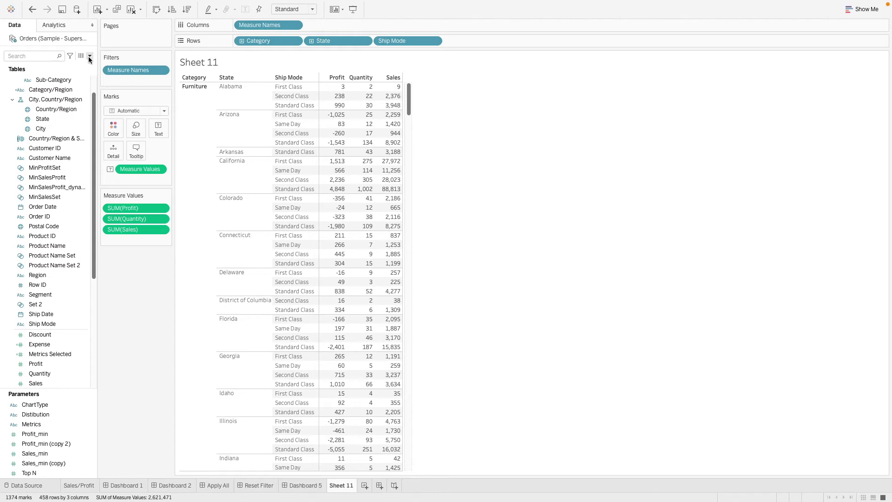
Step: Create a String parameter named Column1 restricted to a list of values
click(90, 56)
click(83, 72)
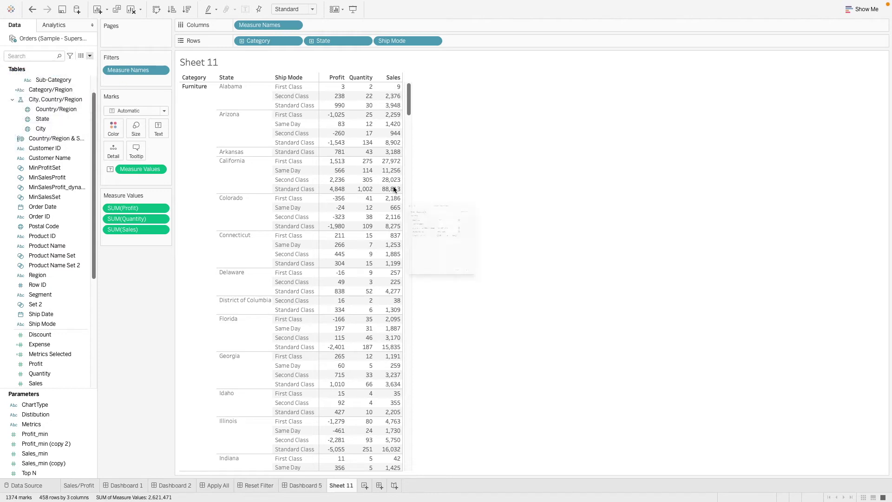
click(445, 172)
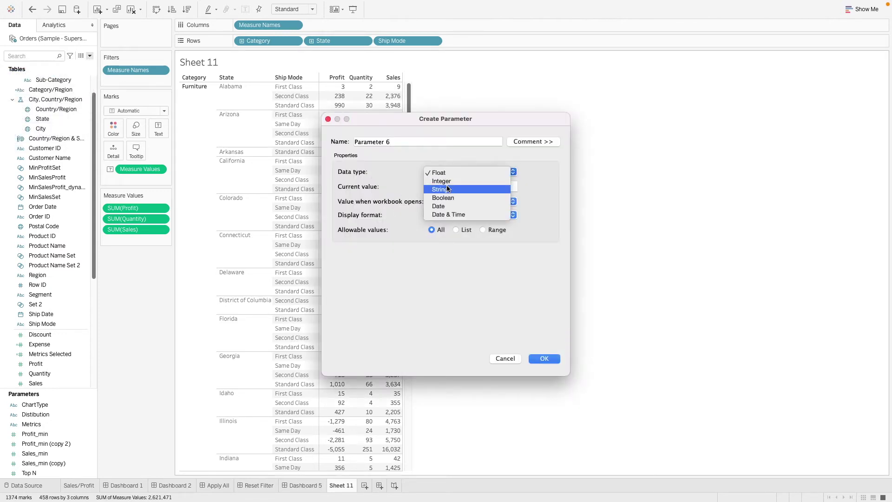
click(446, 187)
text(Column1)
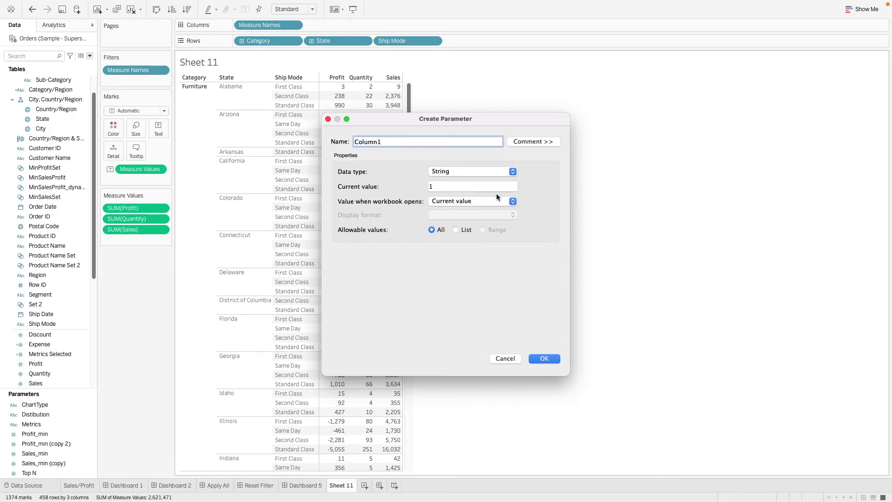
click(466, 230)
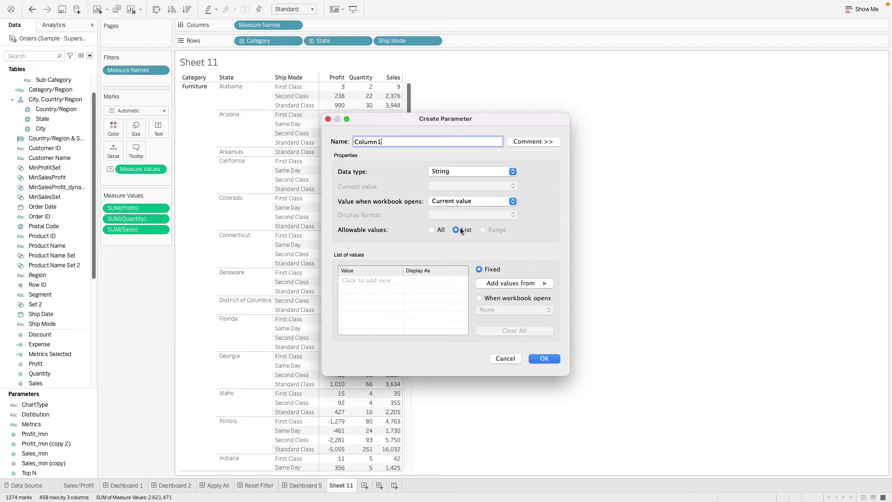
Step: Enter Category, State, Region and Ship Mode as the allowed values
click(364, 280)
text(Ca)
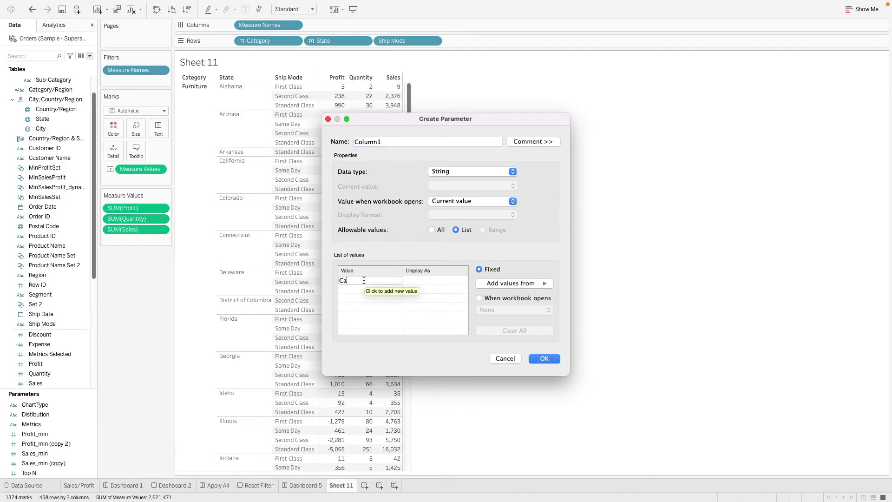
text(tegory)
key(Return)
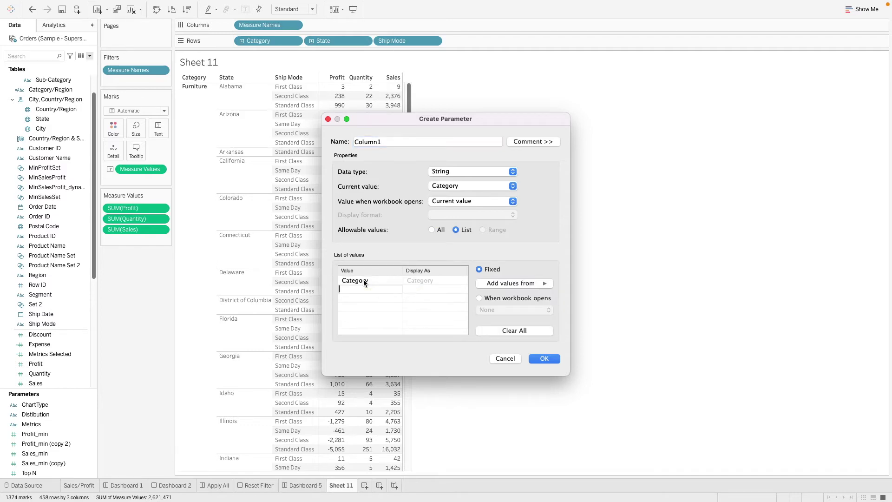
text(State)
key(Return)
text(Region)
key(Return)
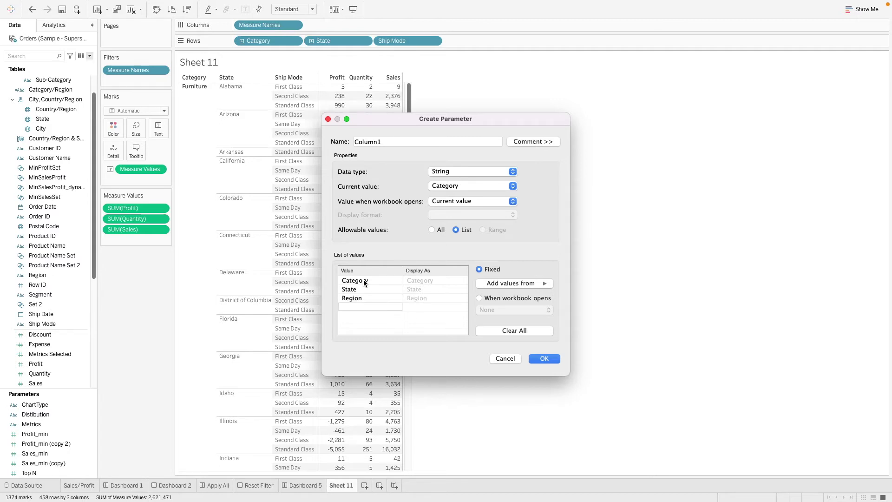
text(Ship Mode)
click(404, 330)
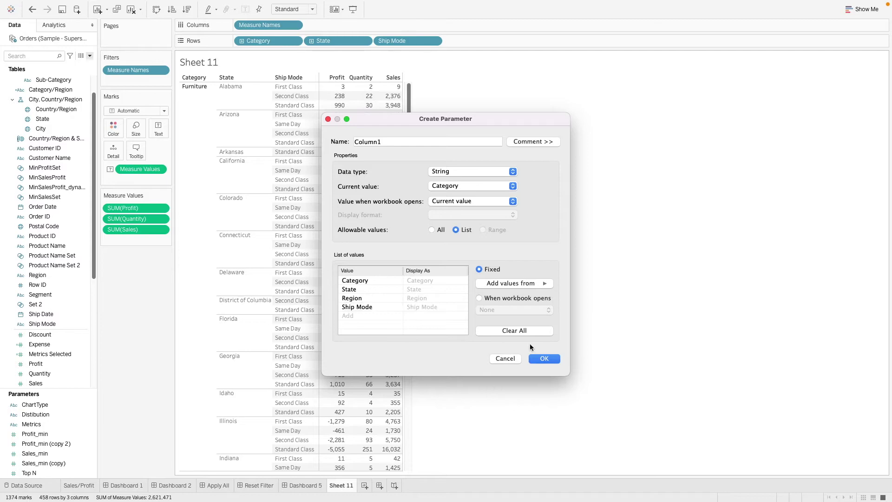
Step: Save the Column1 parameter and duplicate it twice
click(544, 358)
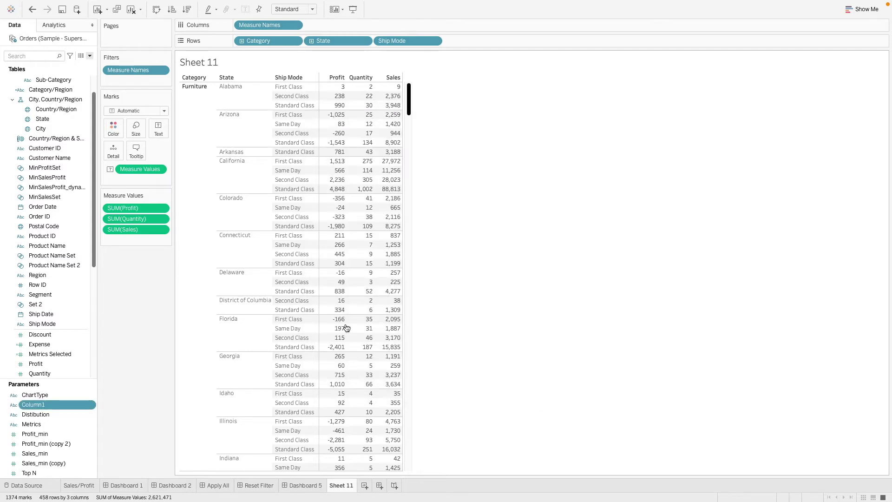
right_click(75, 403)
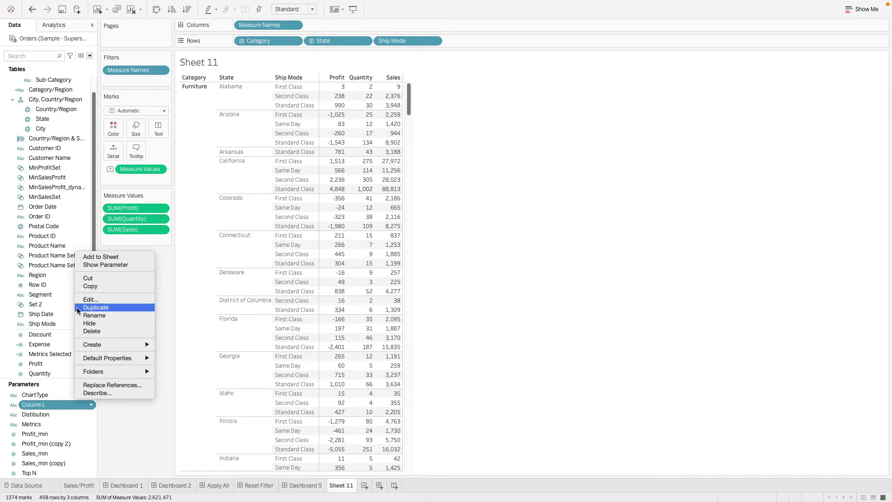
click(88, 308)
right_click(72, 404)
click(82, 312)
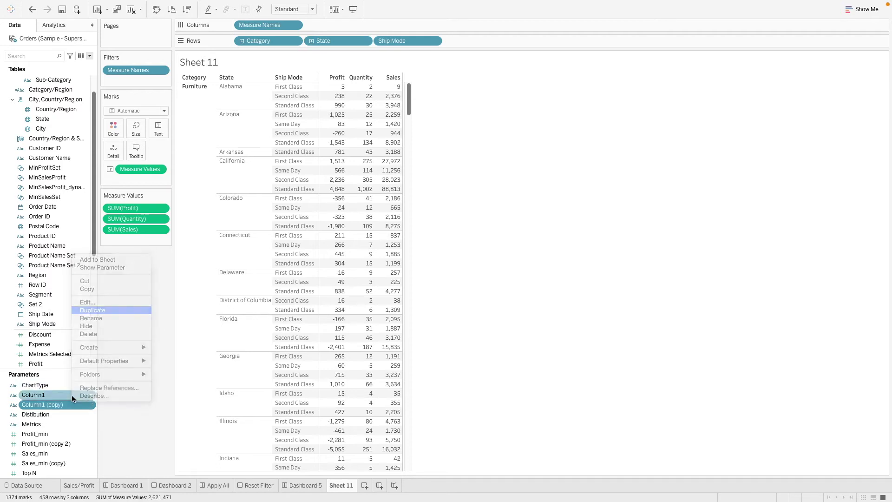
Step: Rename the Column1 (copy) (copy) parameter to Column3
right_click(71, 405)
click(90, 319)
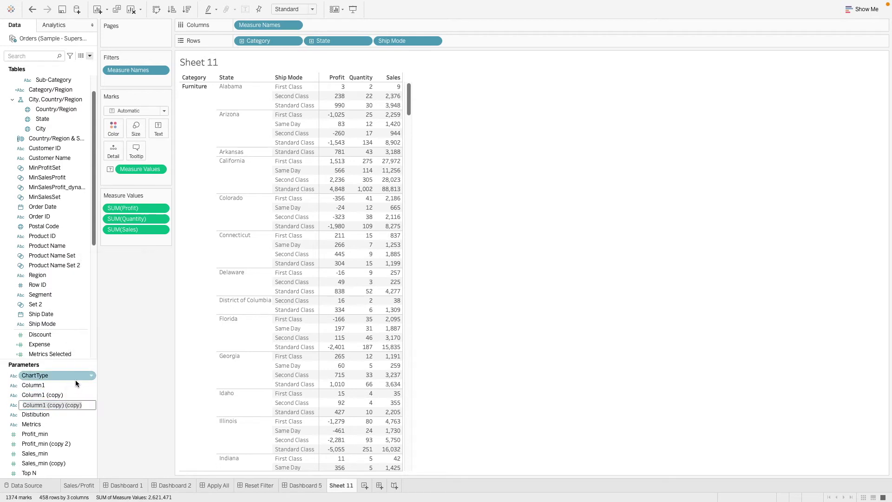
drag(48, 407, 143, 396)
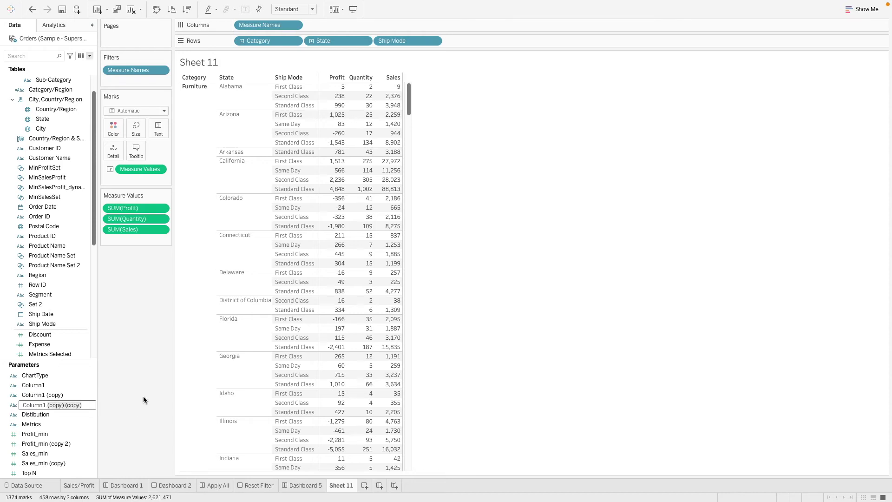
key(BackSpace)
key(BackSpace)
key(BackSpace)
text(3)
key(Return)
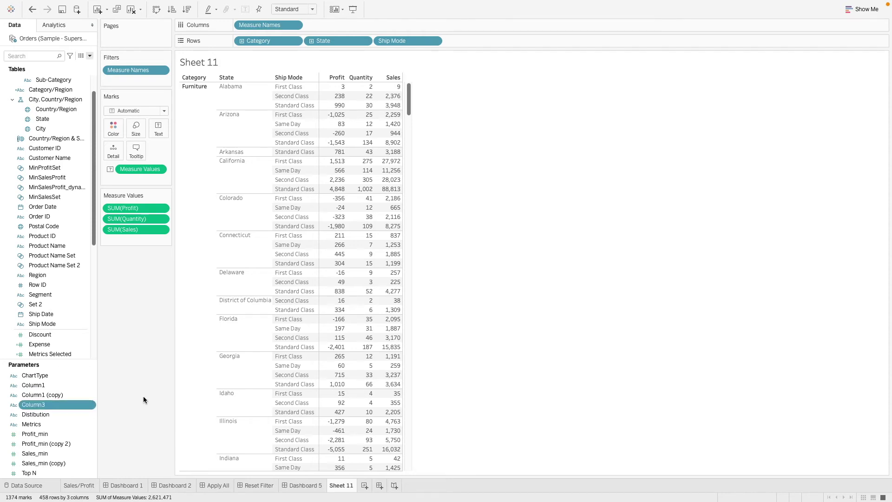
Step: Rename the Column1 (copy) parameter to Column2
right_click(65, 394)
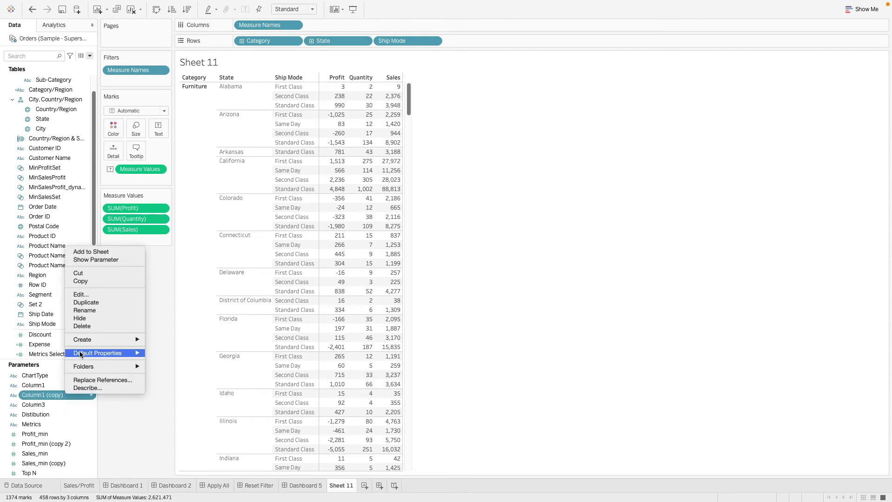
click(85, 310)
click(44, 395)
drag(44, 396, 75, 395)
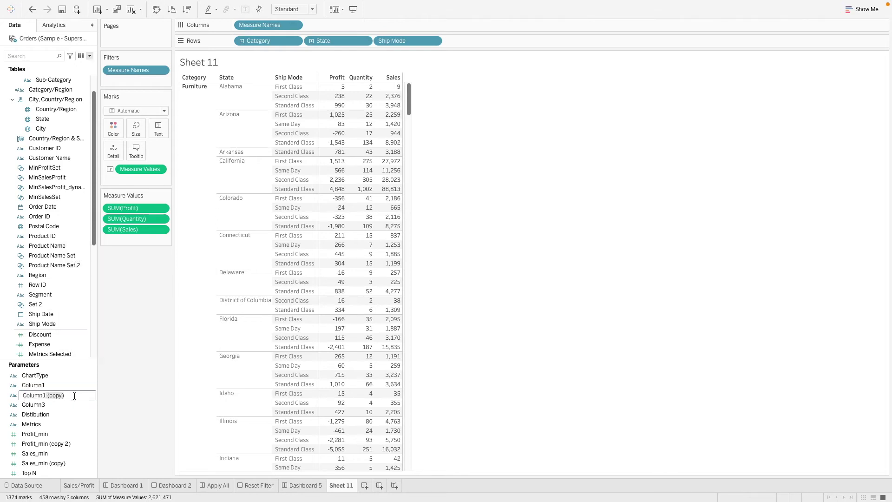
key(BackSpace)
key(BackSpace)
text(3)
key(BackSpace)
text(2)
key(Return)
scroll(59, 233, up, 1)
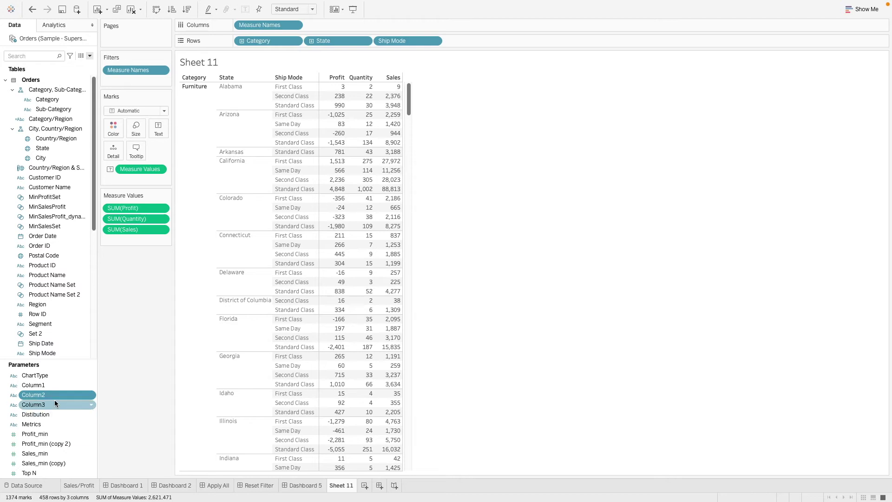
Step: Create a calculated field named Column1 starting with CASE [Column1]
click(91, 56)
click(45, 65)
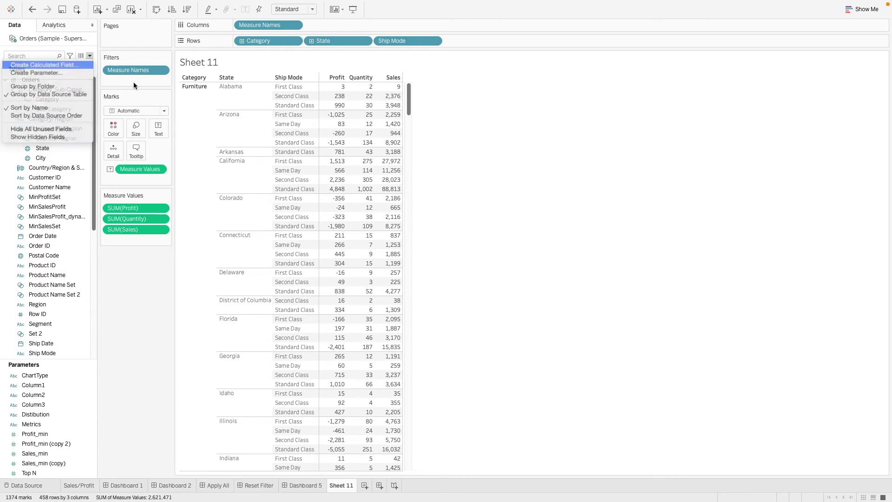
text(Colu)
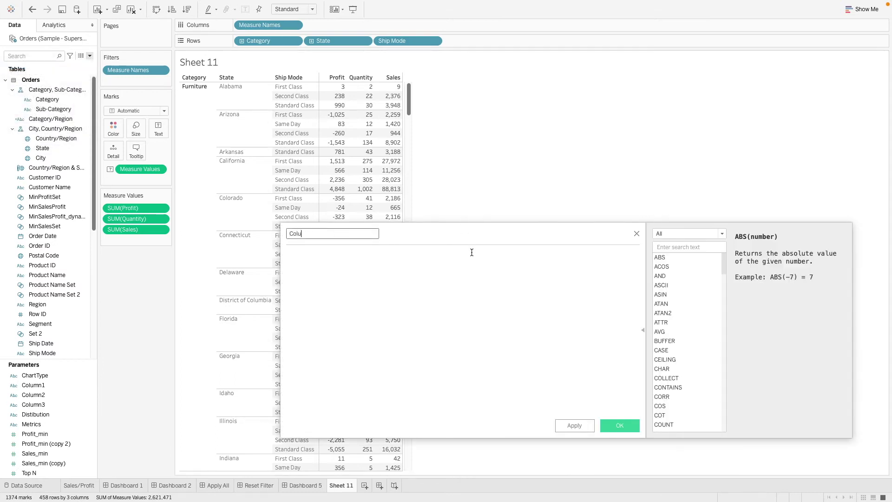
text(mn1)
click(471, 253)
text(case)
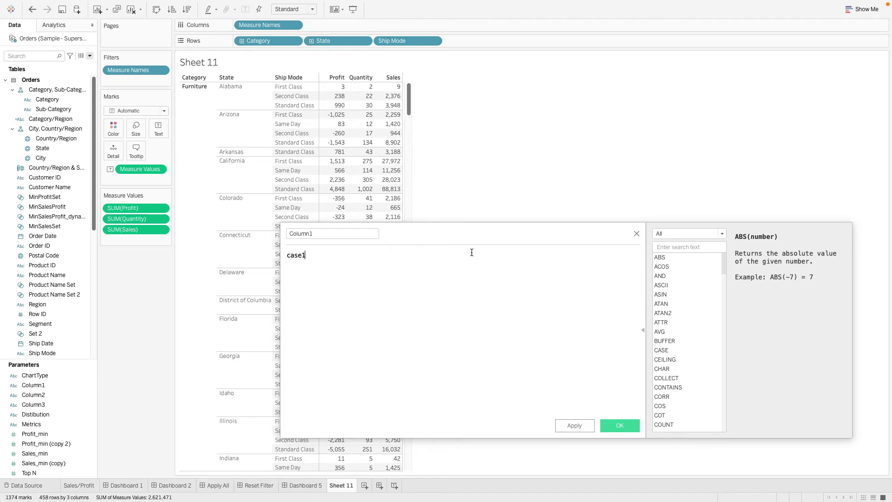
text( co)
key(Down)
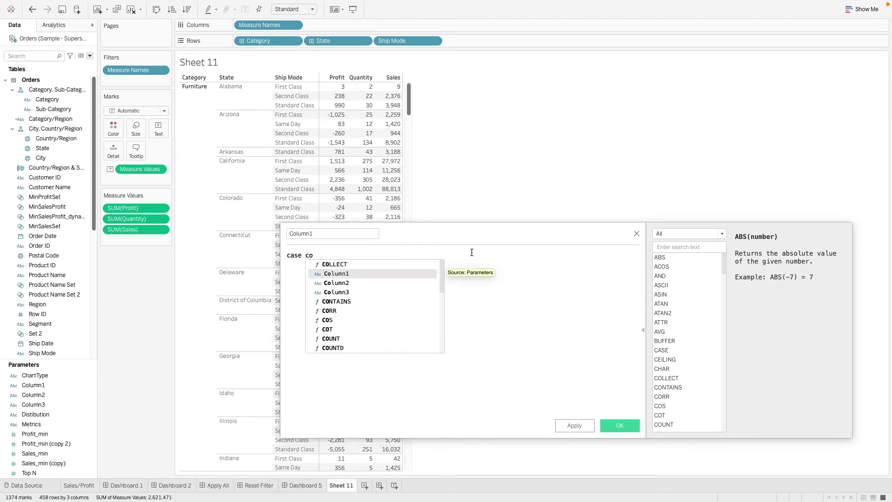
key(Return)
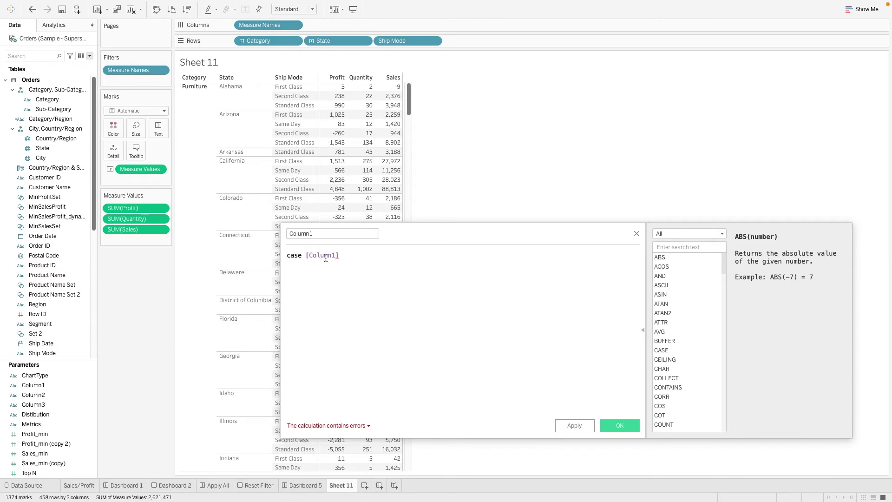
Step: Add the lines WHEN "Category" THEN [Category] and WHEN "State" THEN [State]
key(Return)
text(when "Category" then ca)
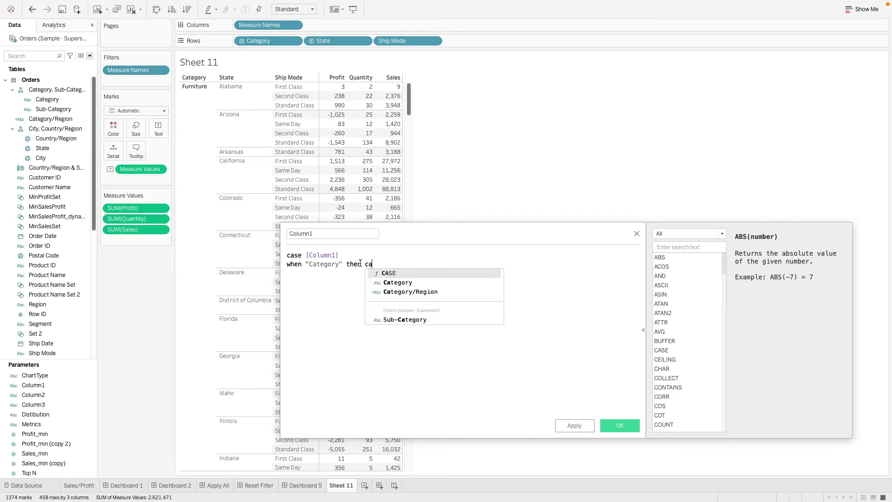
key(Down)
key(Return)
key(Return)
text(when)
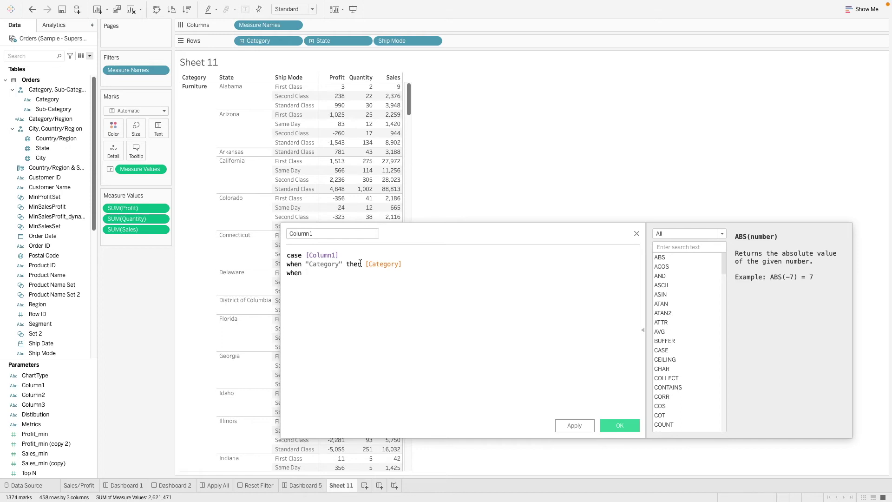
text( "State" then s)
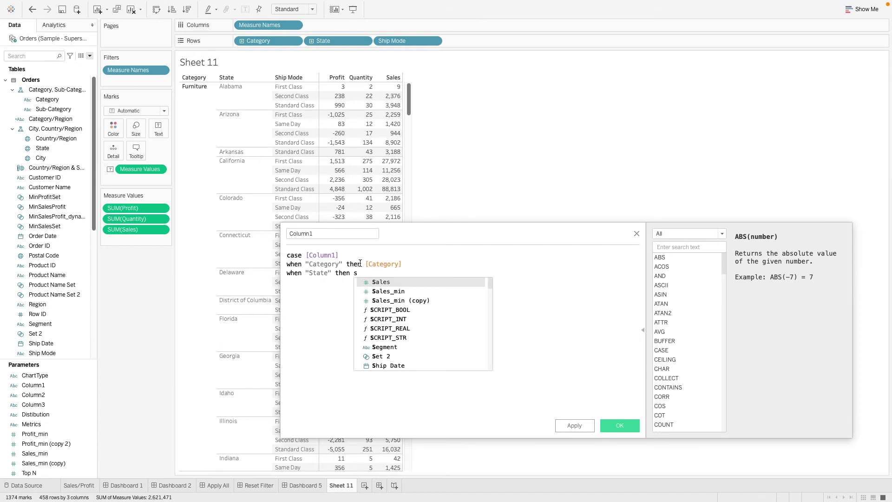
text(t)
key(Down)
key(Return)
key(Return)
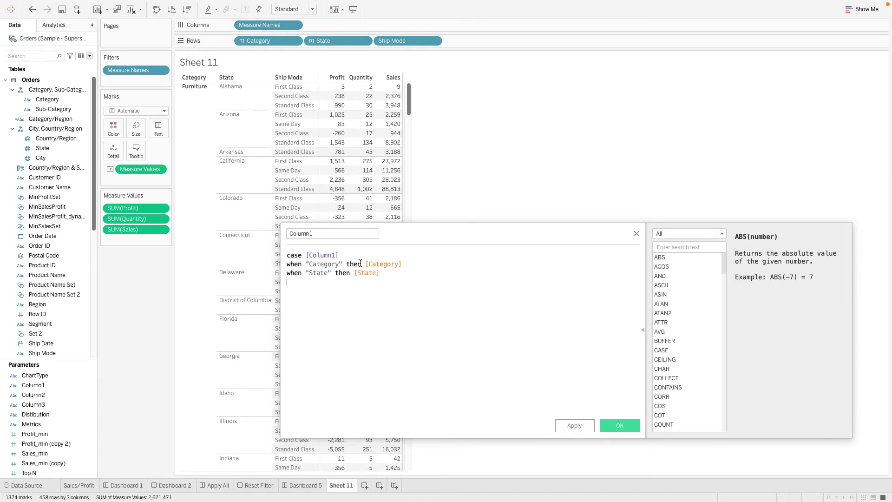
Step: Add WHEN lines for "Ship Mode" and "Region", then close the CASE with END
text(when "Ship Mode" then s)
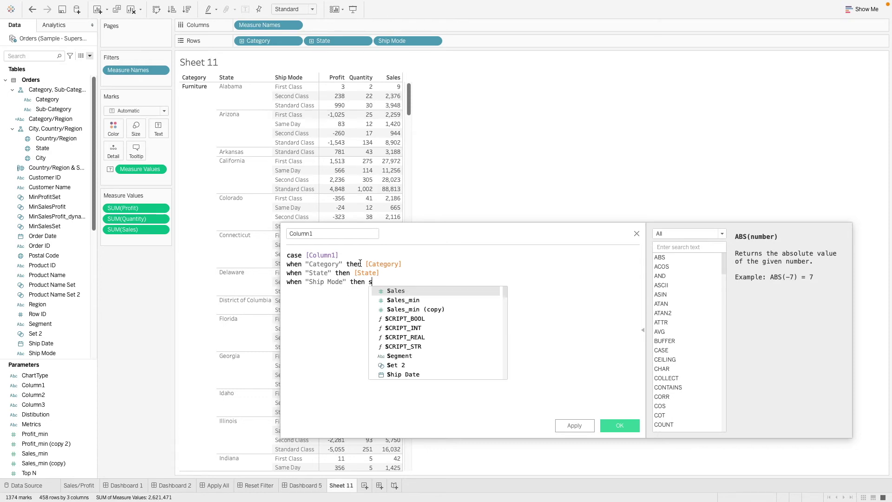
key(Down)
key(Down)
text(h)
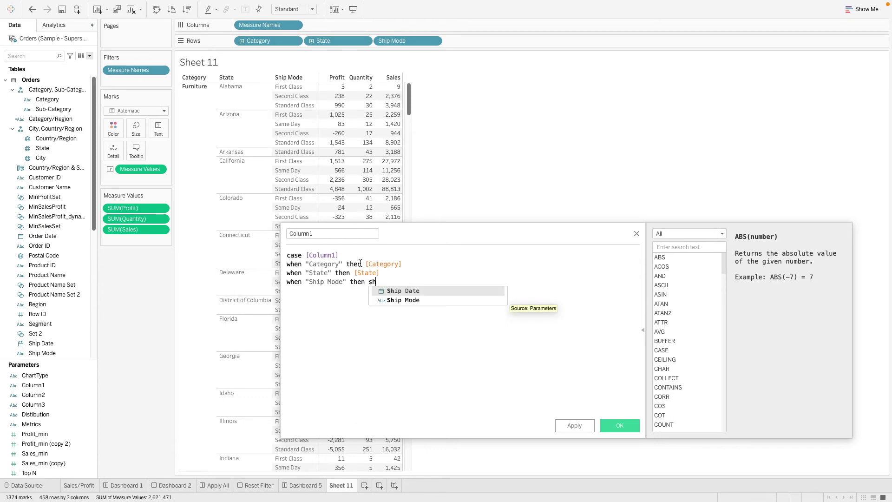
key(Down)
key(Return)
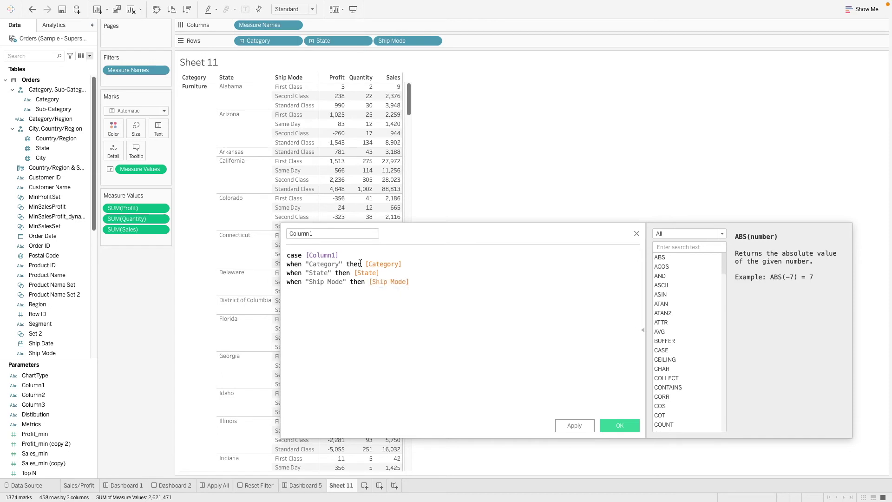
key(Return)
text(when "Region" then re)
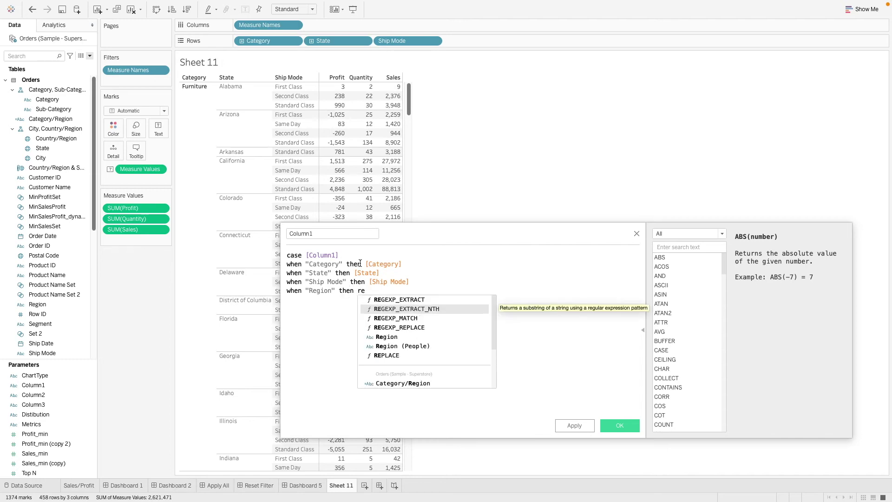
key(Return)
key(Return)
text(end)
key(Return)
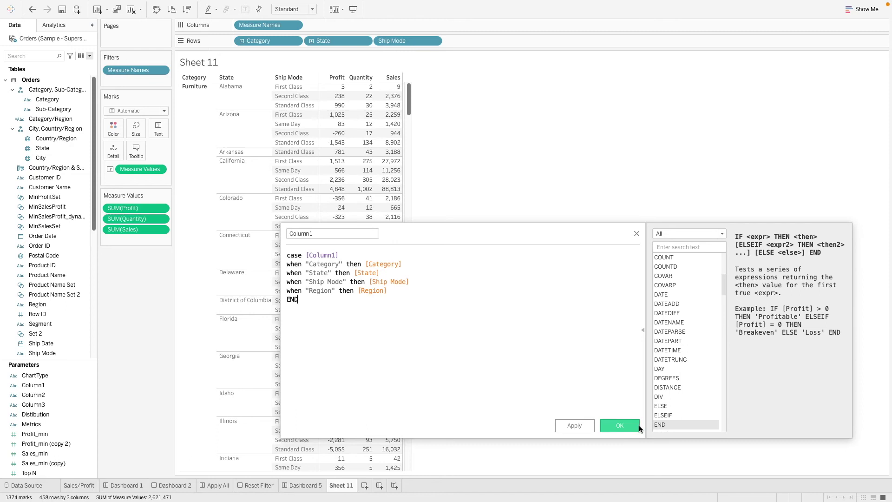
Step: Save the Column1 calculated field and duplicate it twice
click(619, 425)
right_click(57, 170)
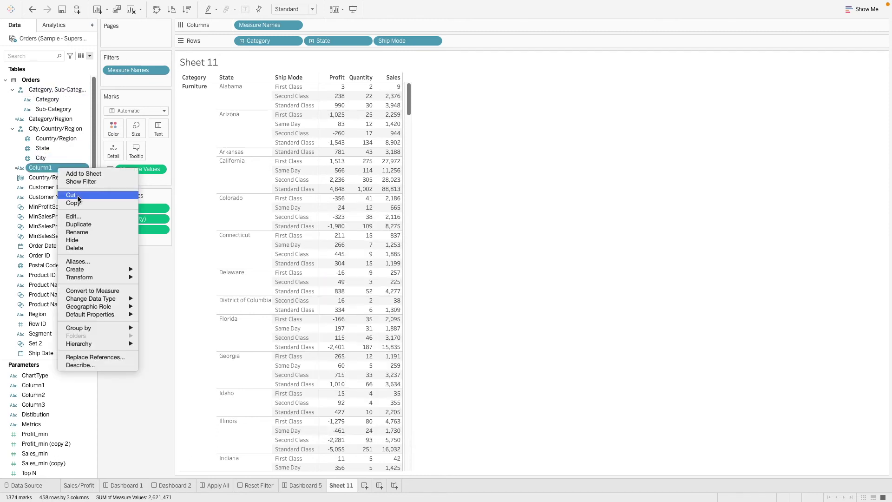
click(70, 228)
right_click(47, 178)
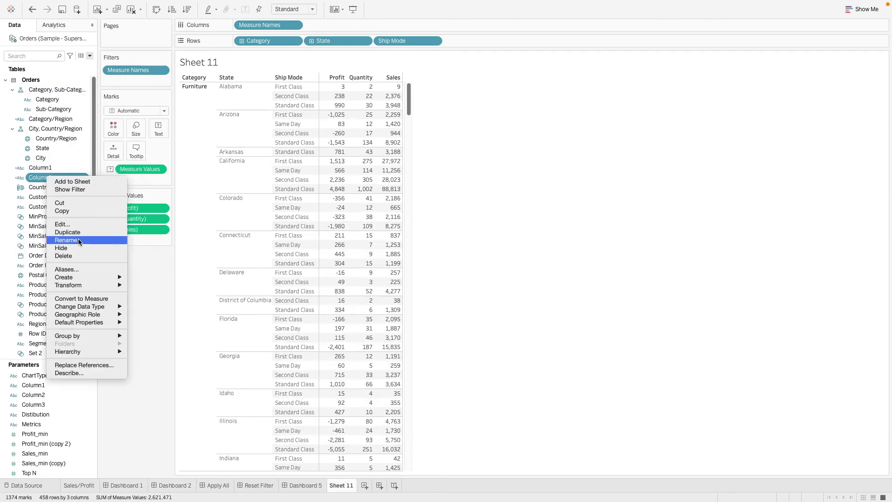
click(80, 232)
Step: Turn the first copy into Column2, referencing the Column2 parameter
right_click(70, 176)
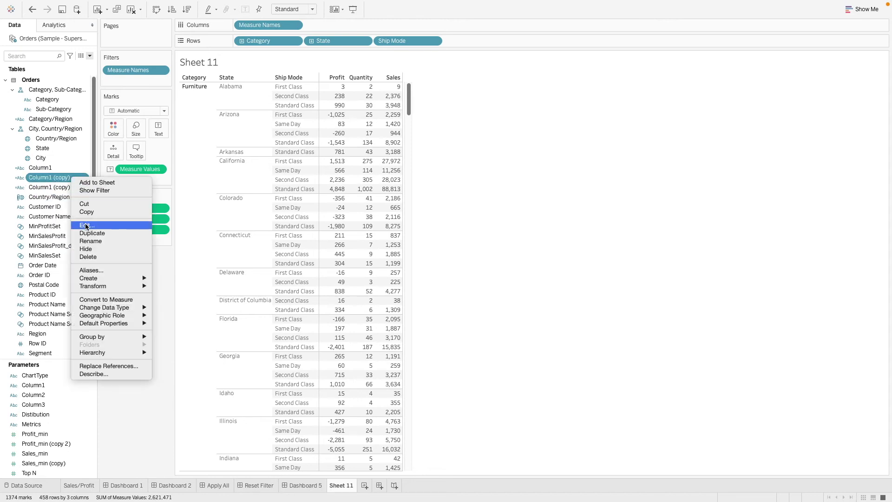
click(80, 224)
drag(313, 233, 362, 234)
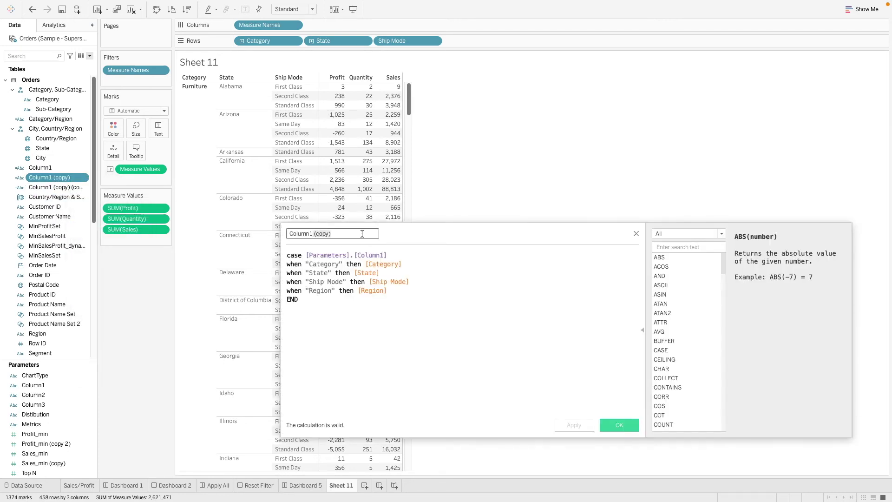
key(BackSpace)
key(BackSpace)
text(2)
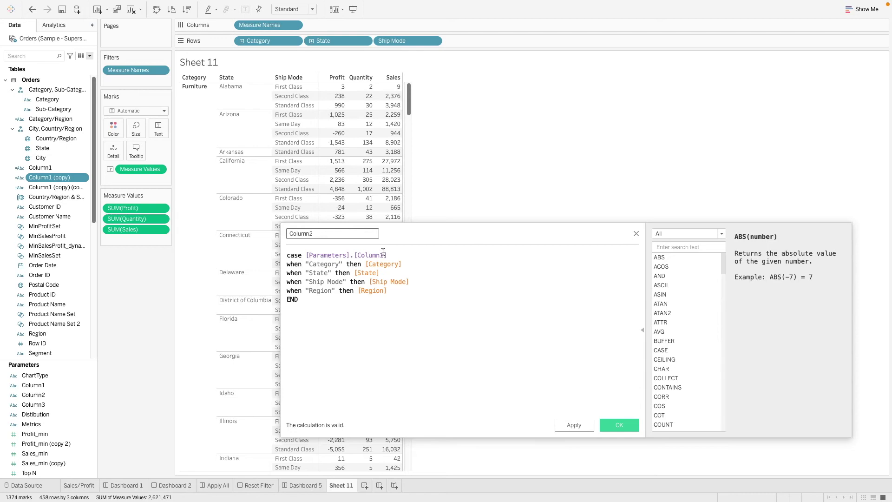
click(385, 255)
key(BackSpace)
text(2)
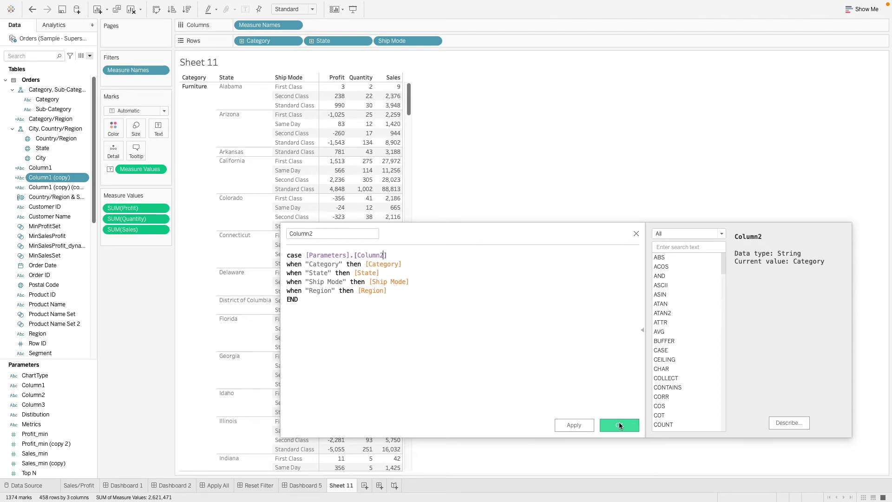
click(619, 425)
Step: Rename the second copy to Column3 and point its formula at the Column3 parameter
right_click(74, 179)
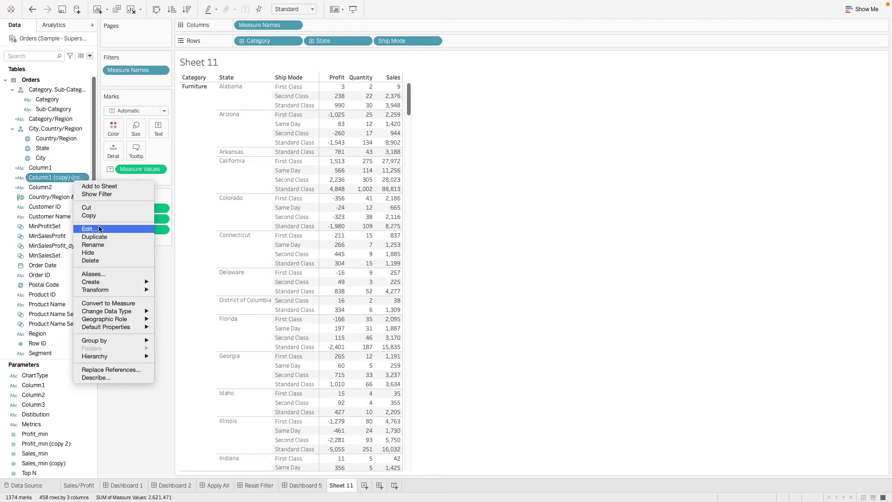
click(89, 228)
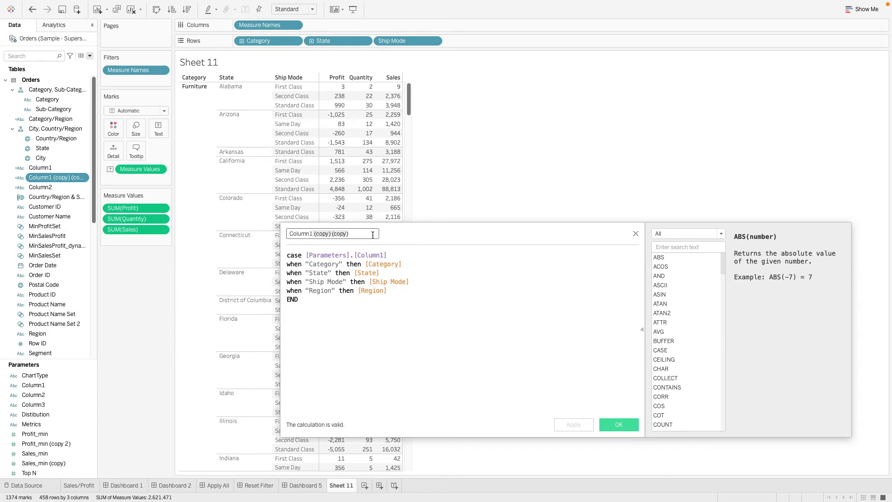
key(BackSpace)
click(384, 257)
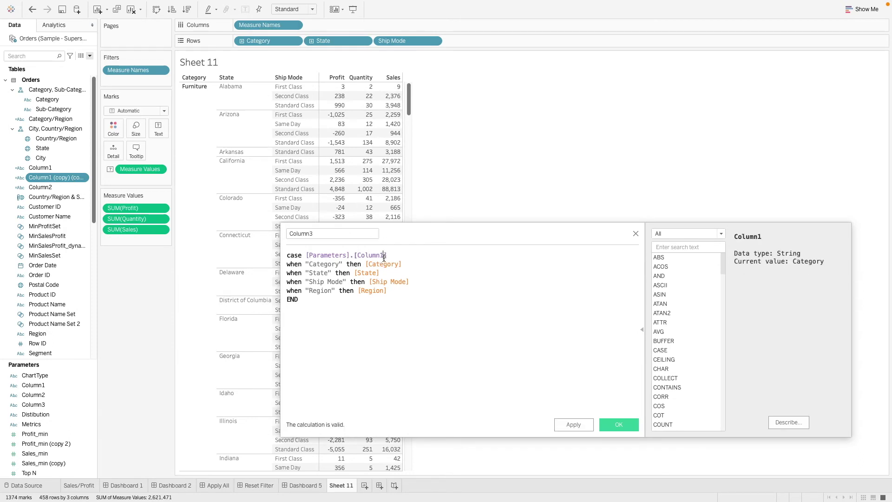
Step: Save the Column3 calculation and show the Column1, Column2 and Column3 parameter controls
click(611, 425)
right_click(70, 385)
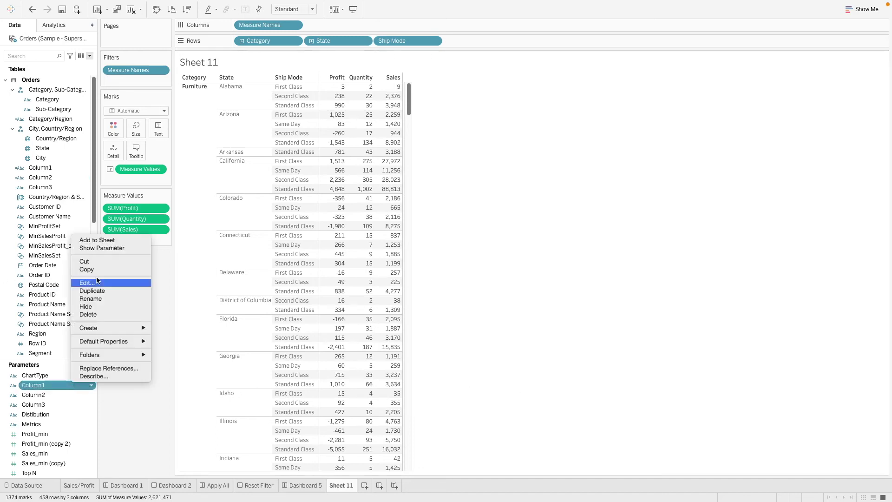
click(102, 248)
right_click(53, 395)
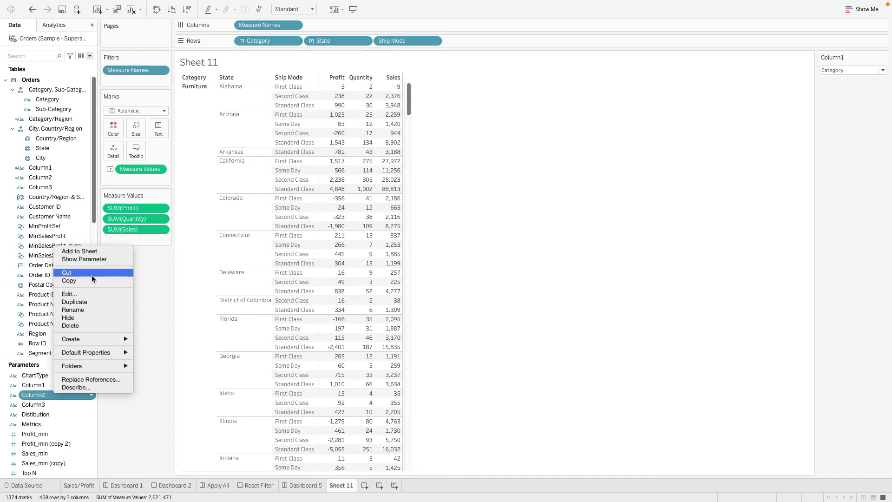
click(97, 260)
right_click(60, 405)
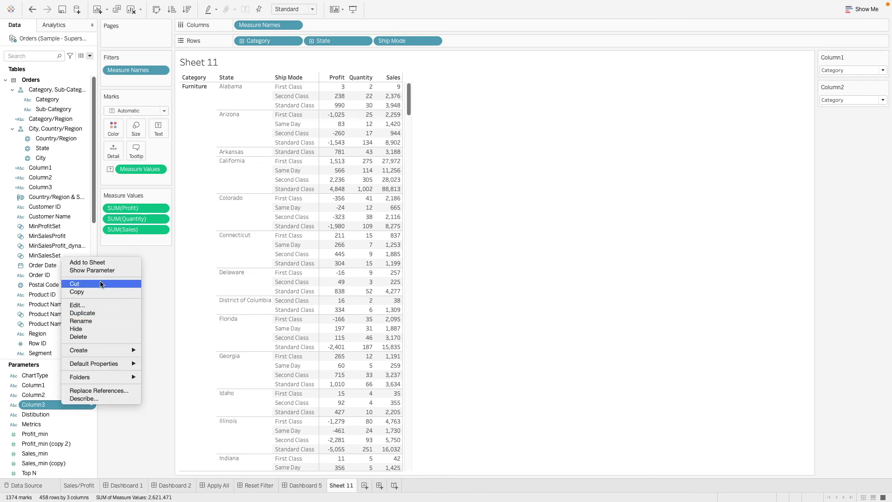
click(101, 272)
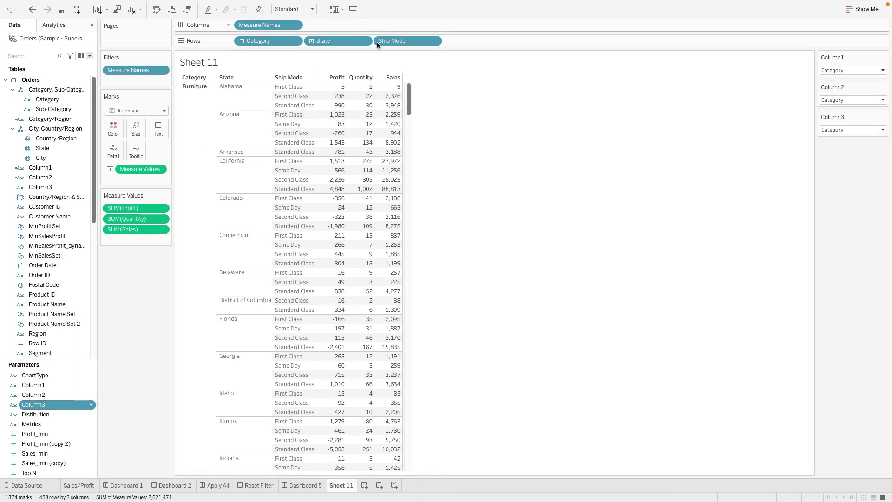
Step: Remove the Ship Mode, State and Category pills from Rows
right_click(416, 41)
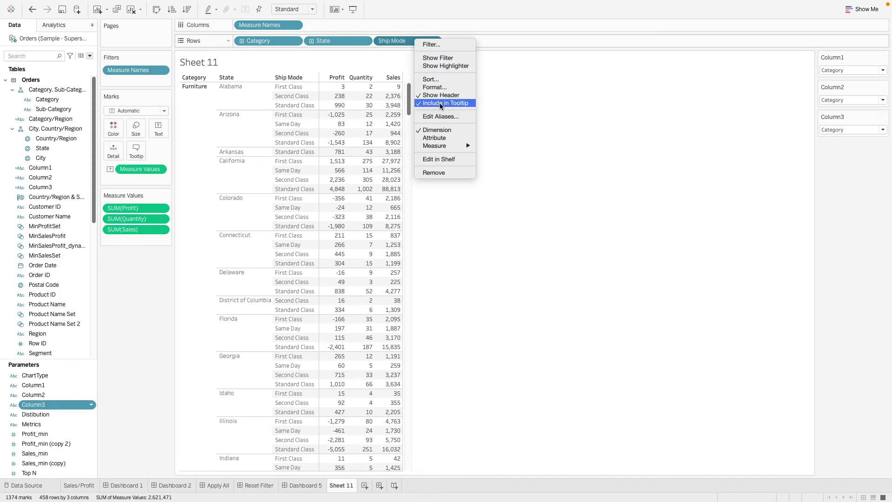
click(445, 172)
right_click(349, 41)
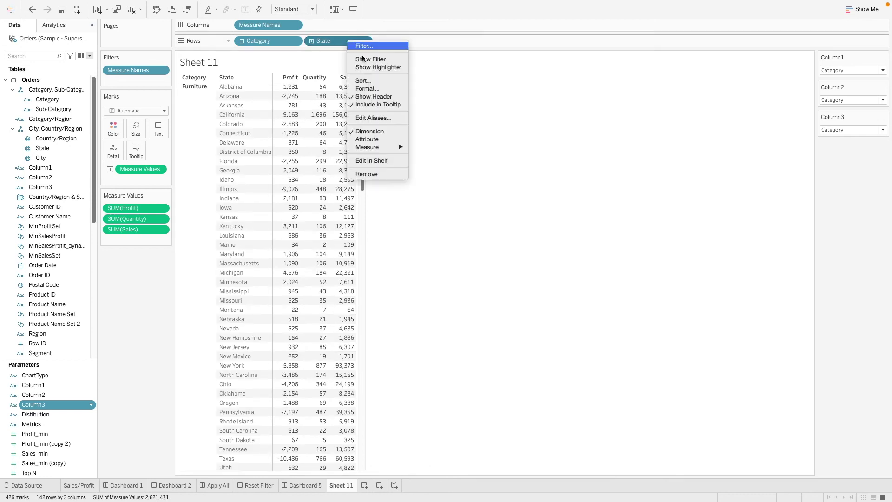
click(380, 173)
right_click(288, 41)
click(325, 174)
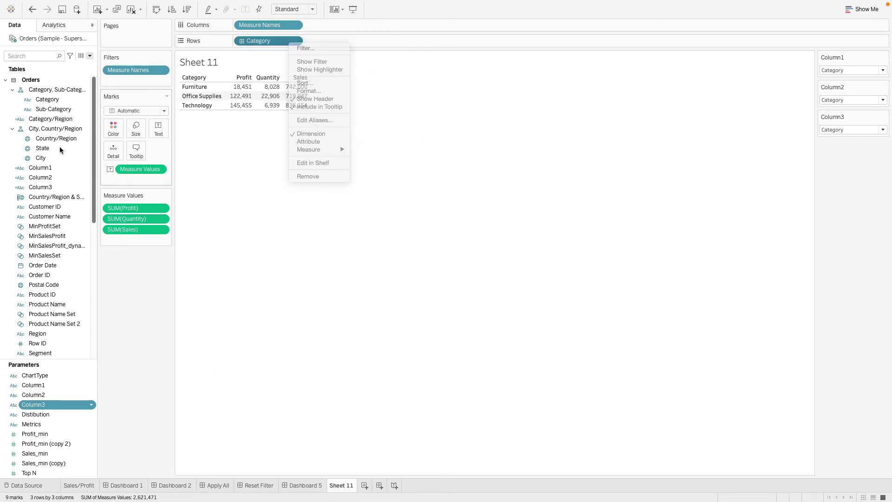
Step: Place the Column1, Column2 and Column3 calculated fields on Rows
drag(56, 168, 258, 41)
drag(78, 177, 401, 41)
drag(70, 188, 447, 42)
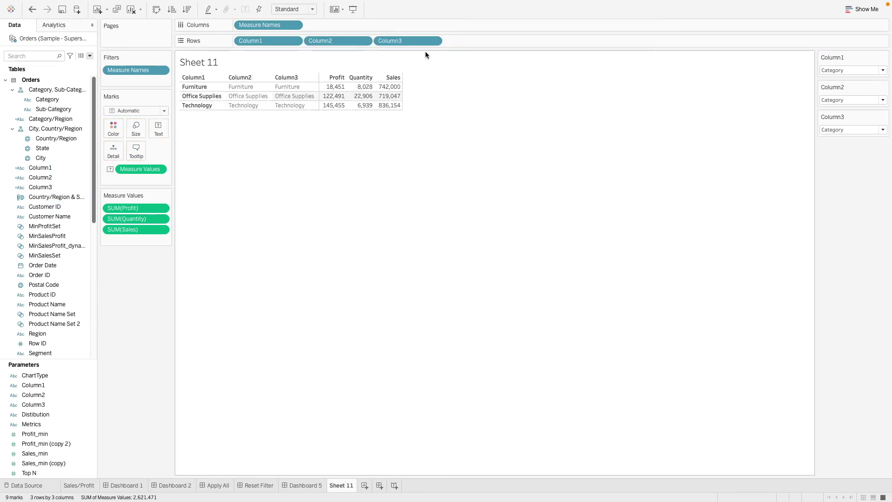
Step: Set the Column3 parameter to Ship Mode and Column2 to State
click(859, 99)
click(837, 130)
click(836, 130)
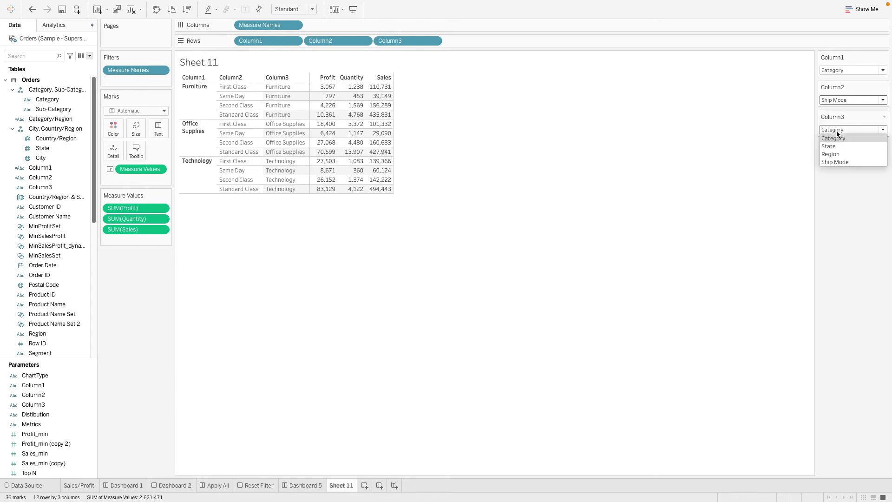
click(835, 162)
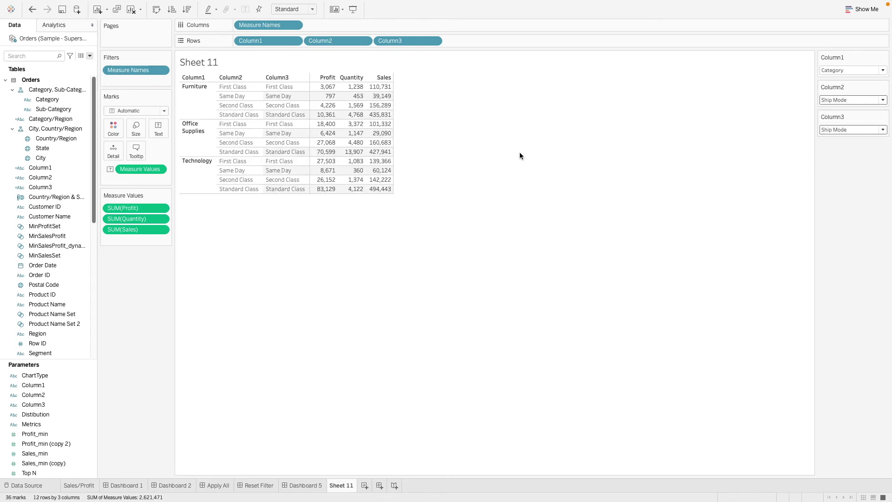
click(865, 101)
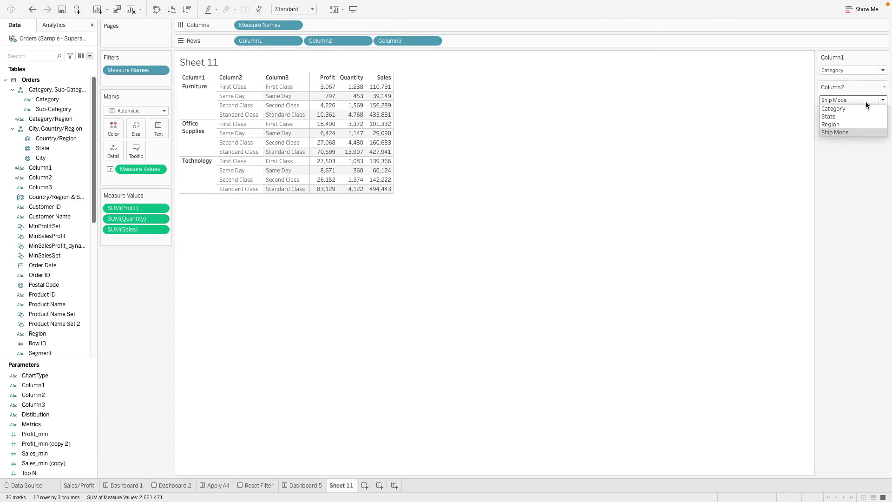
click(837, 117)
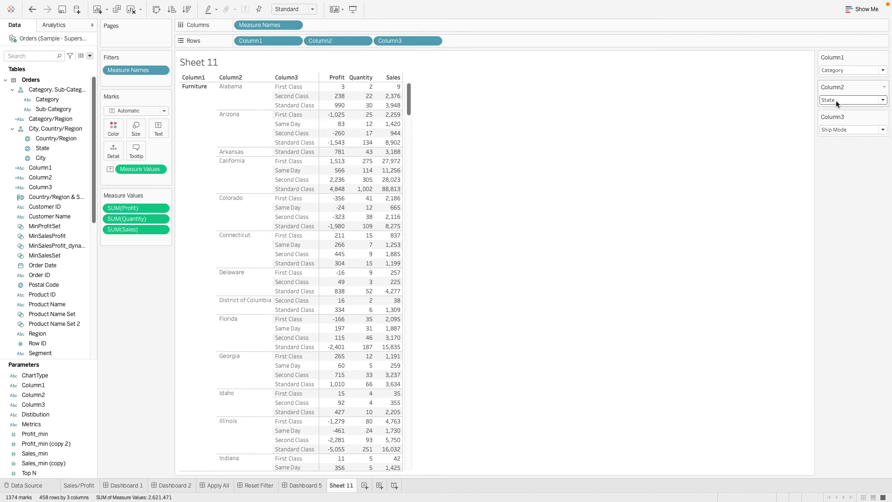
click(864, 100)
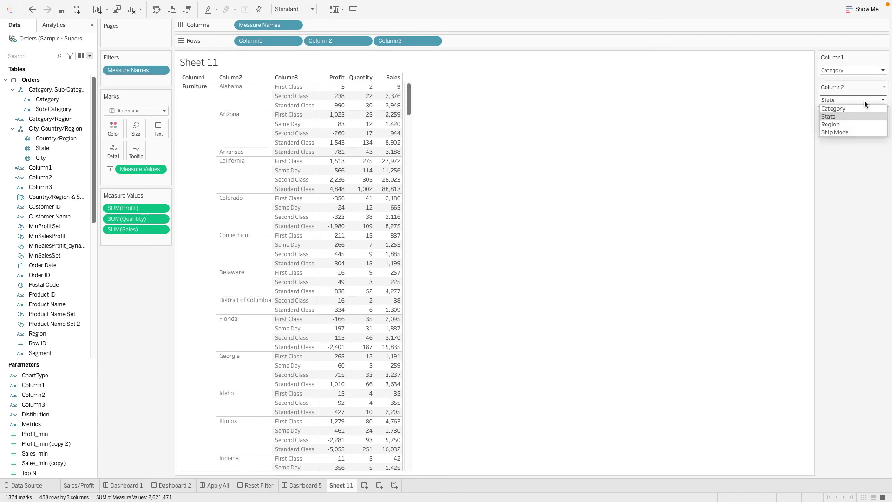
click(864, 101)
click(838, 101)
click(840, 101)
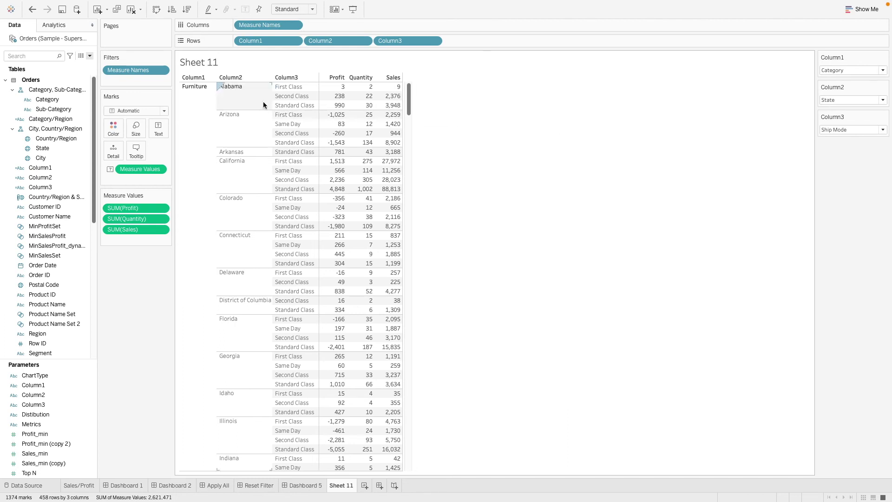
click(63, 171)
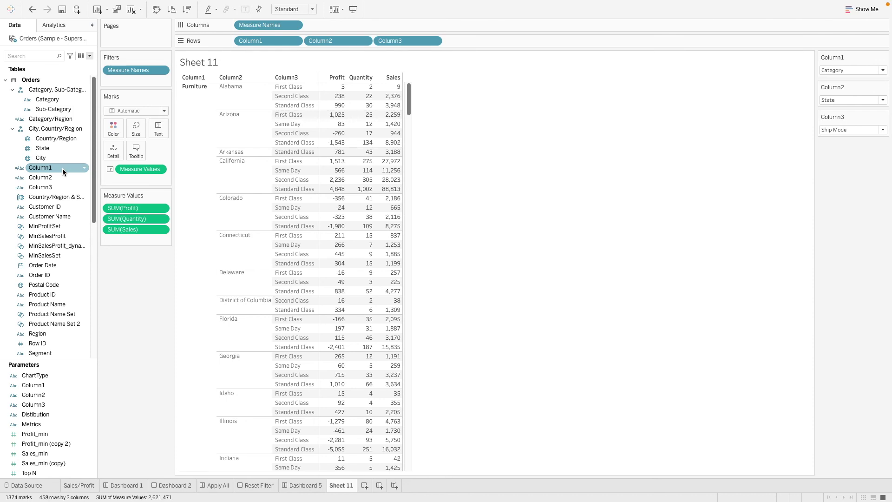
Step: Select Column1 through Column3 and create a hierarchy from them named Column
drag(66, 164, 65, 185)
right_click(65, 186)
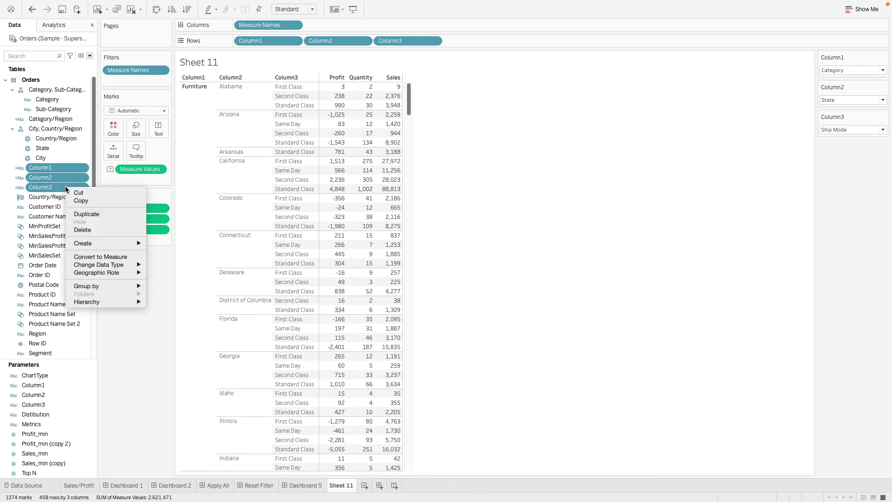
mouse_move(120, 302)
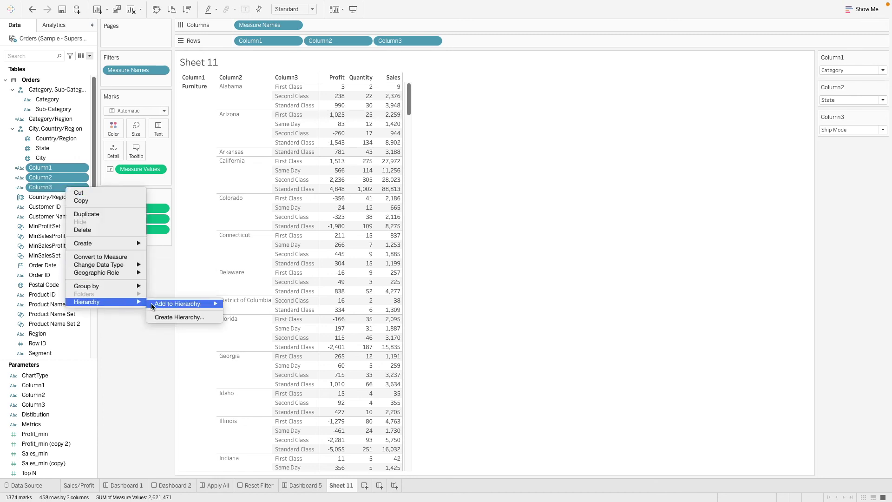
click(177, 314)
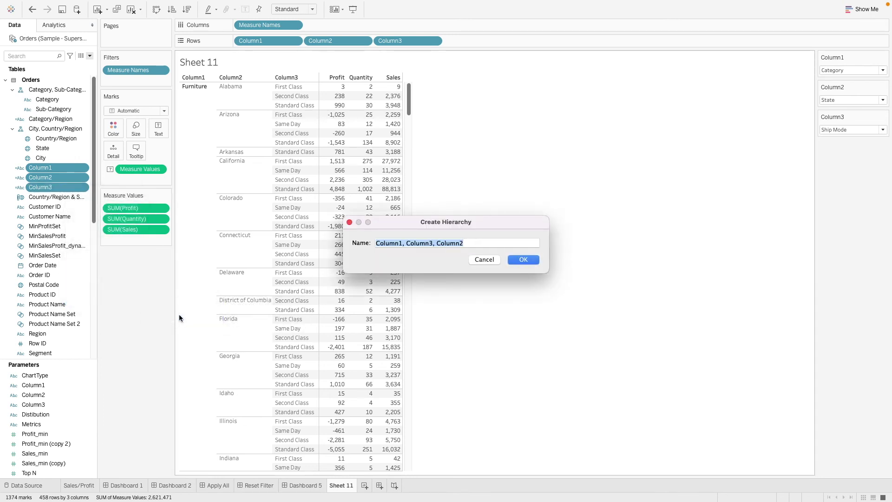
text(Cio)
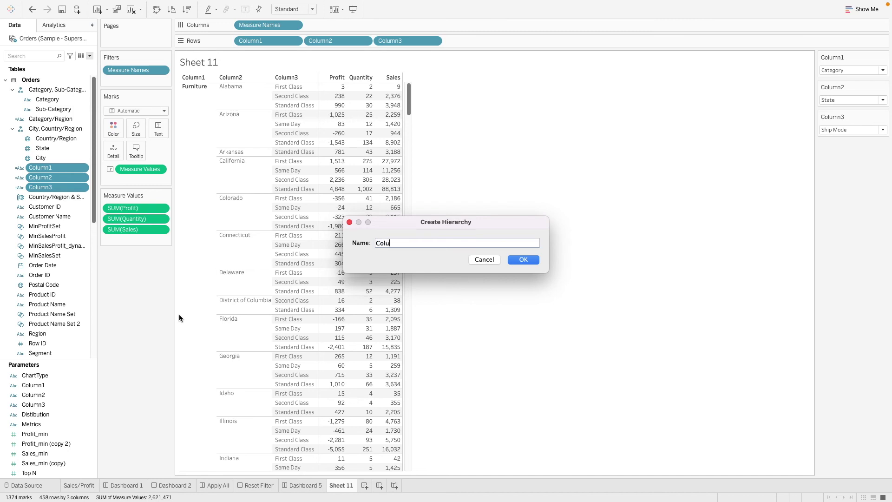
click(537, 259)
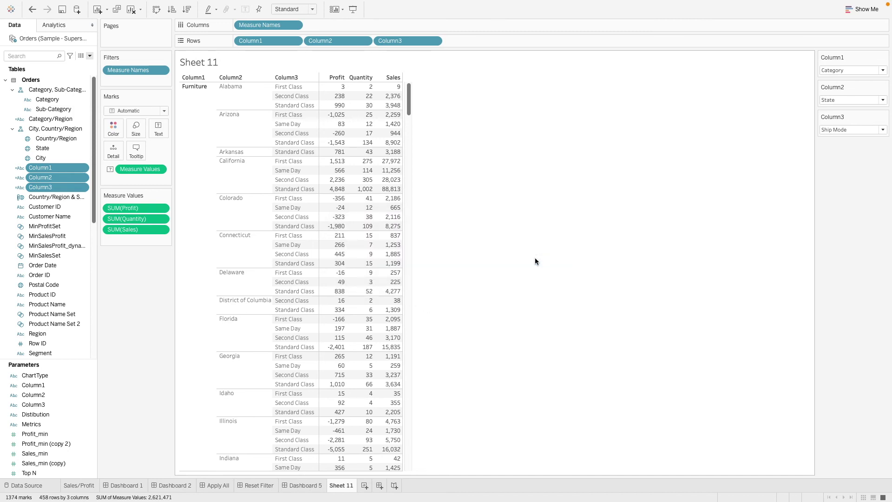
Step: Use the + drill icons to expand categories into ship modes, then into states
click(245, 78)
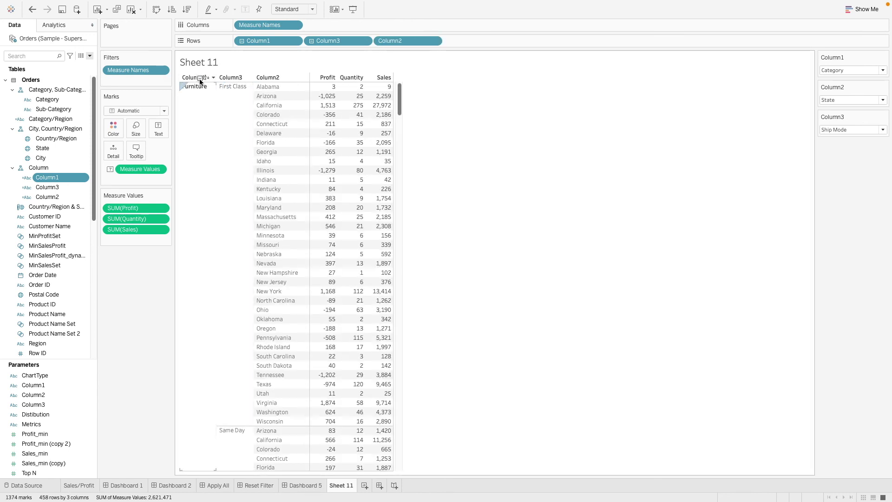
click(234, 77)
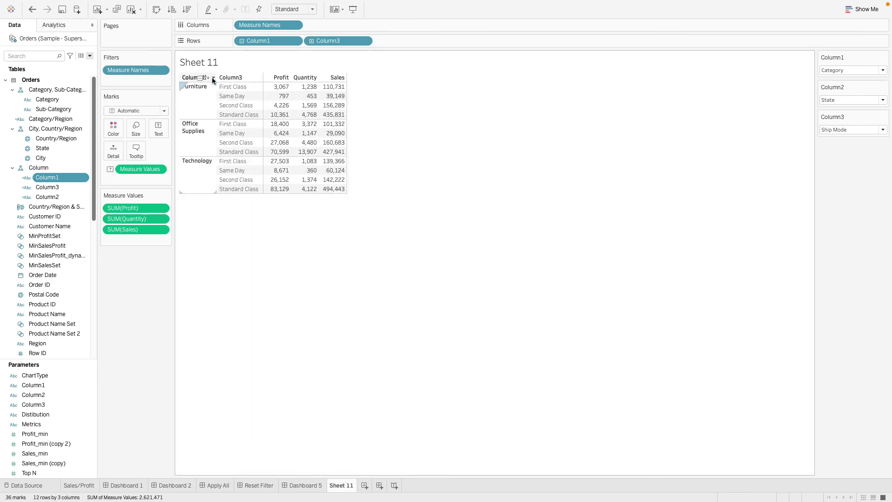
click(210, 77)
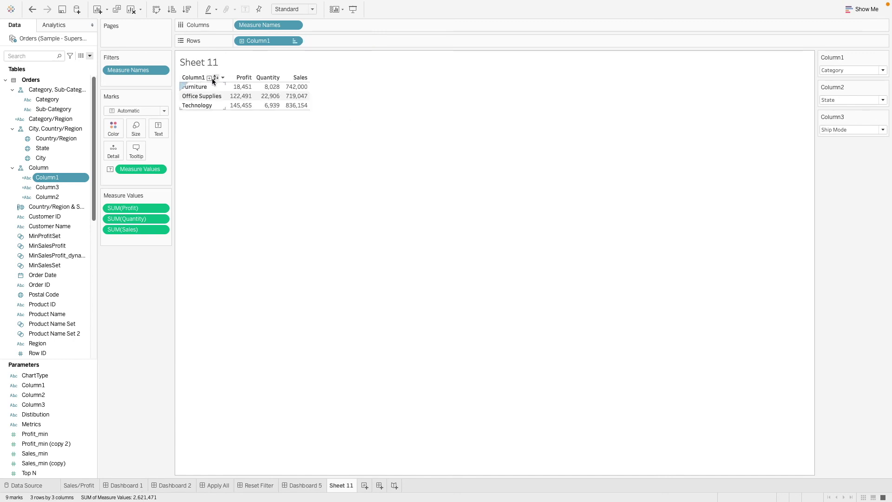
click(208, 78)
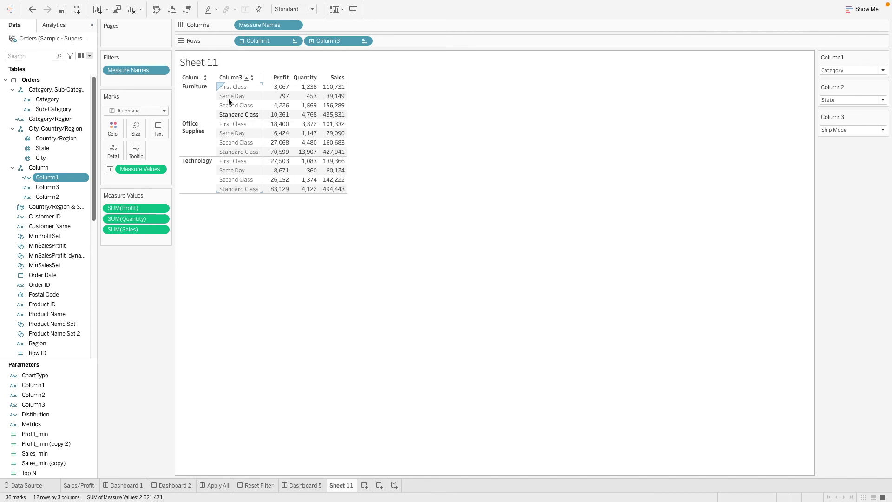
click(247, 79)
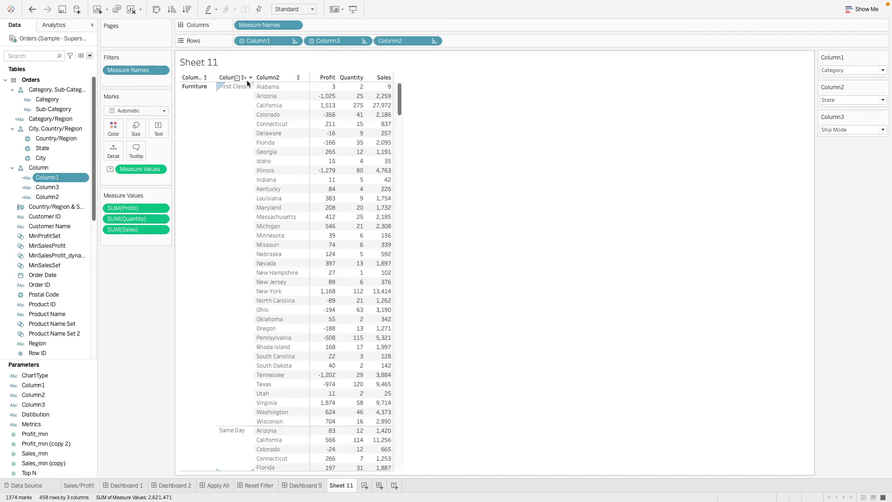
click(202, 79)
click(209, 78)
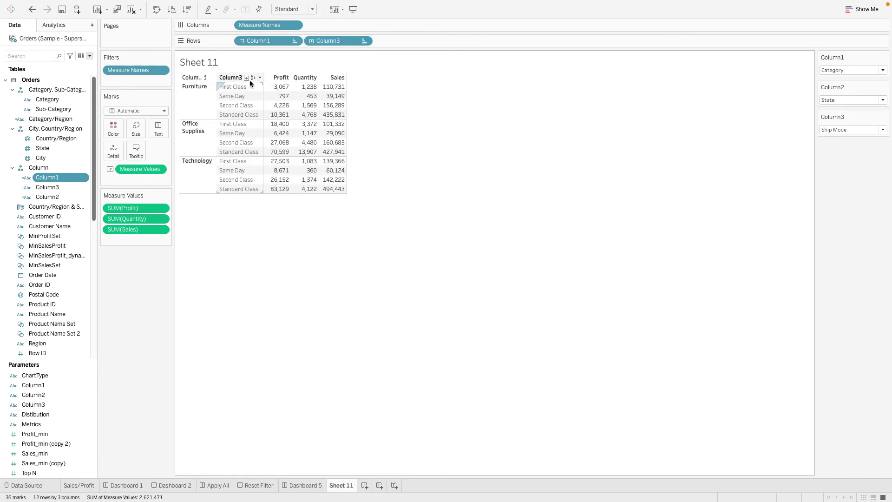
click(247, 78)
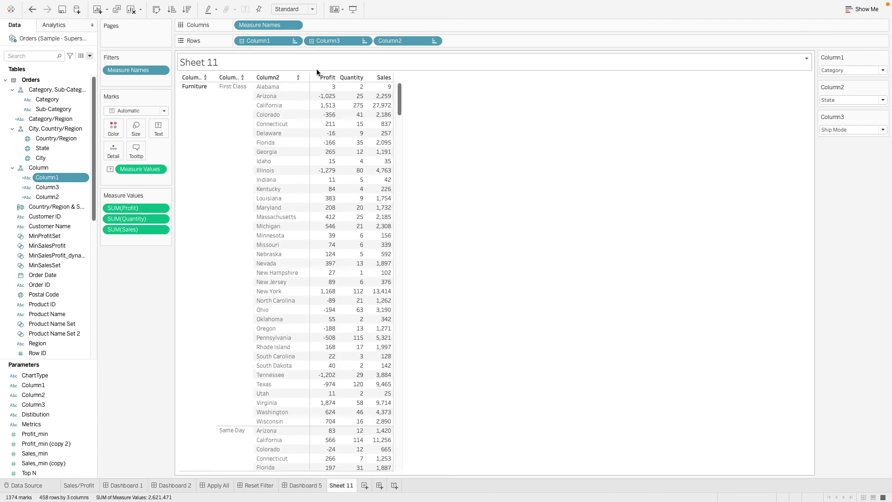
Step: Move Column2 above Column3 in the hierarchy and reorder the Rows pills to match
drag(66, 196, 67, 186)
drag(355, 41, 584, 41)
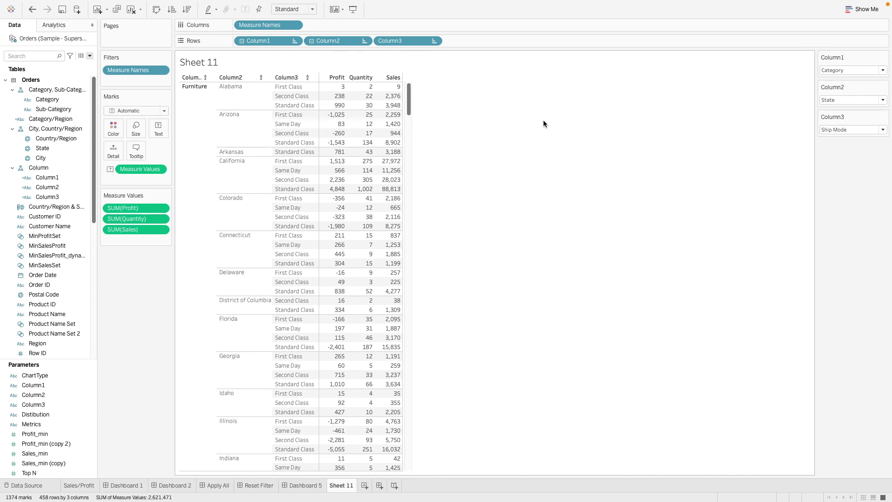
right_click(188, 79)
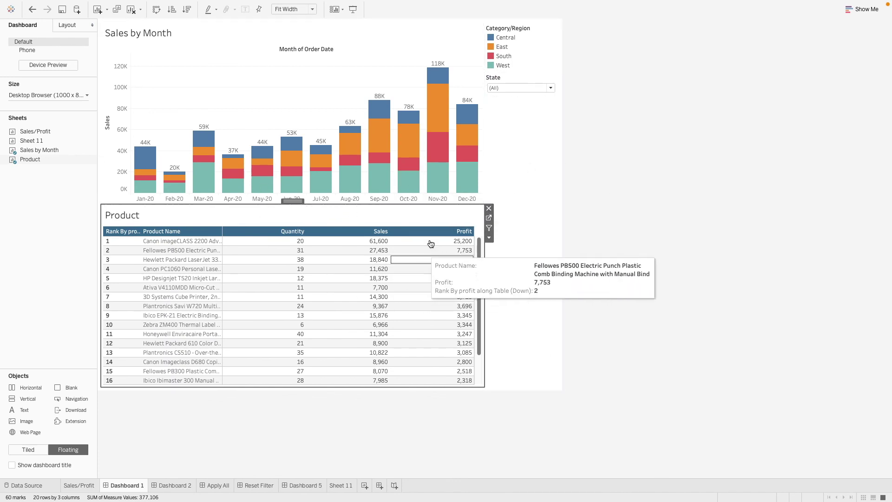
Step: Swap the Product table for Sheet 11 and add an empty horizontal container beside it
click(489, 208)
drag(52, 142, 249, 367)
click(519, 80)
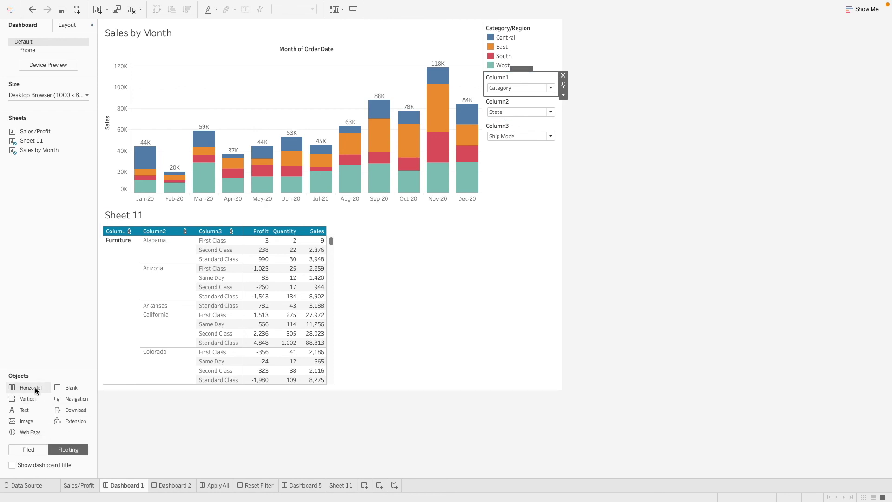
drag(71, 389, 365, 222)
Step: Move the Column1, Column2 and Column3 dropdowns and a blank spacer into the horizontal container
click(511, 82)
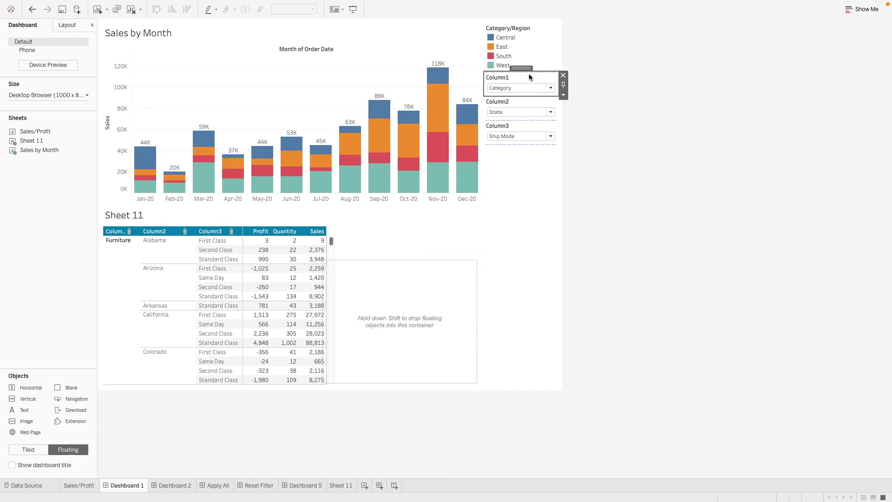
drag(527, 70, 389, 264)
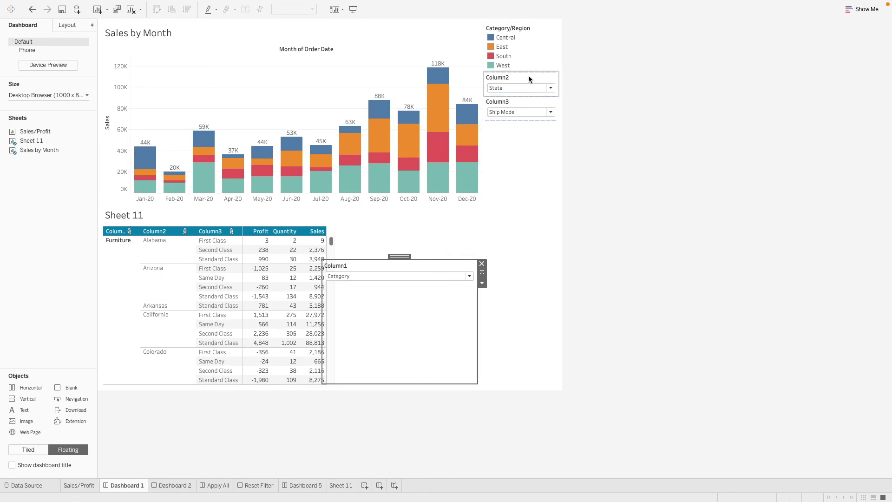
click(521, 88)
drag(528, 69, 471, 271)
click(521, 83)
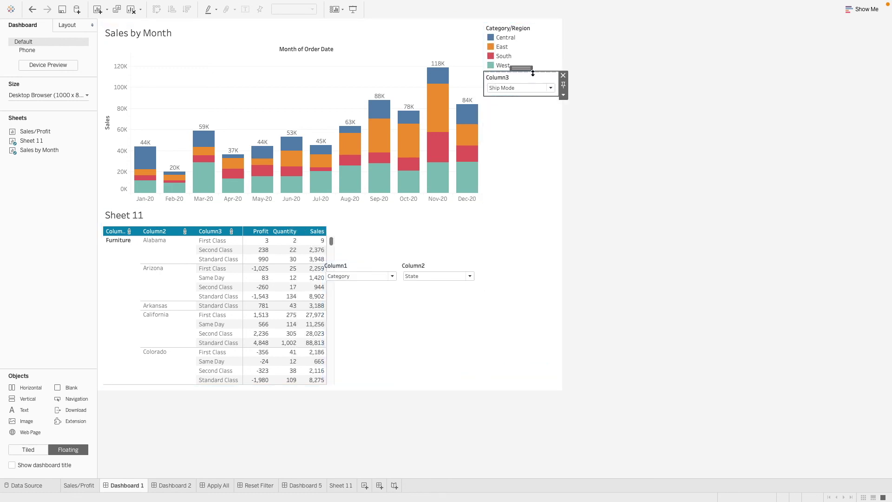
drag(528, 68, 466, 284)
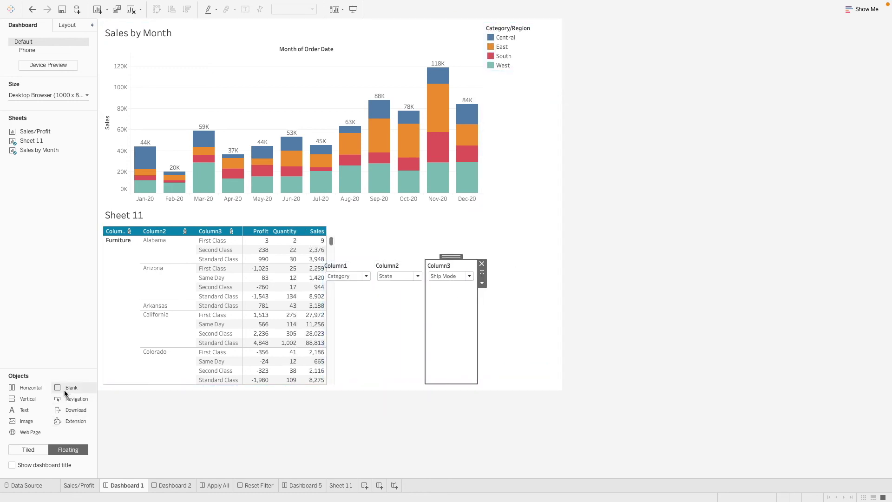
drag(65, 389, 364, 309)
drag(457, 285, 458, 284)
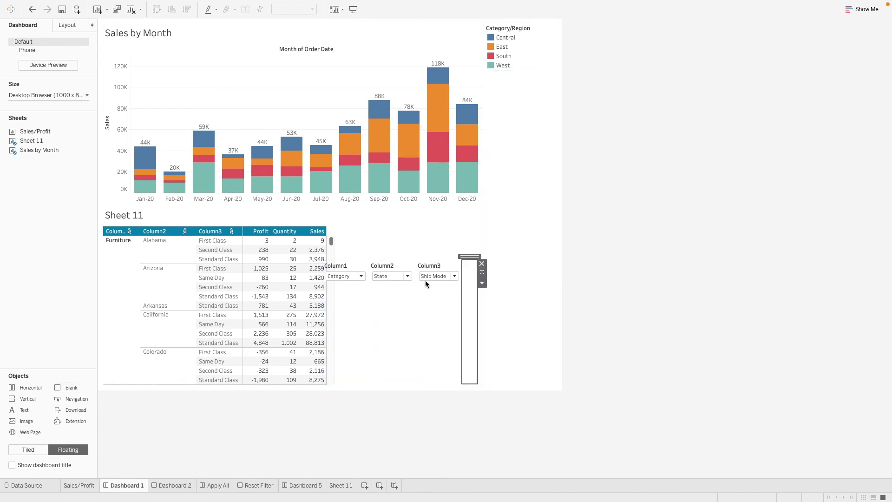
double_click(468, 256)
Step: Dock the dropdown row between chart and table, hide the Sheet 11 title, and resize the row
drag(407, 257, 372, 213)
right_click(120, 305)
click(138, 325)
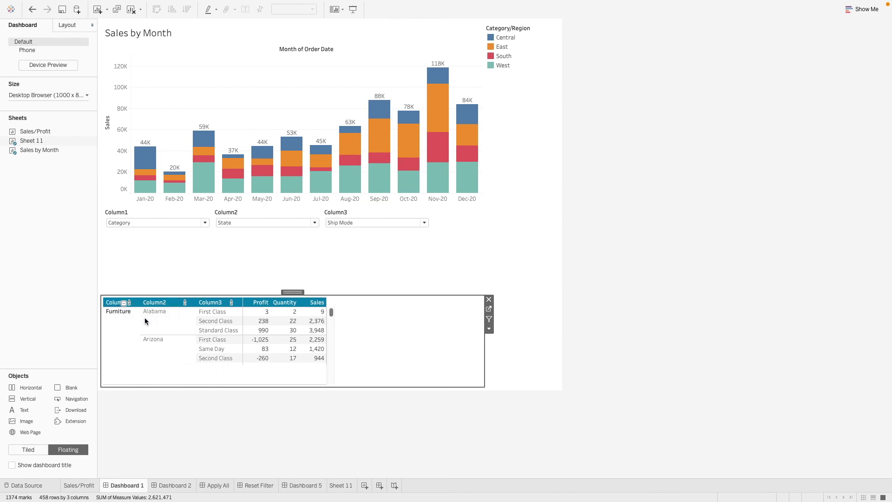
drag(229, 296, 238, 232)
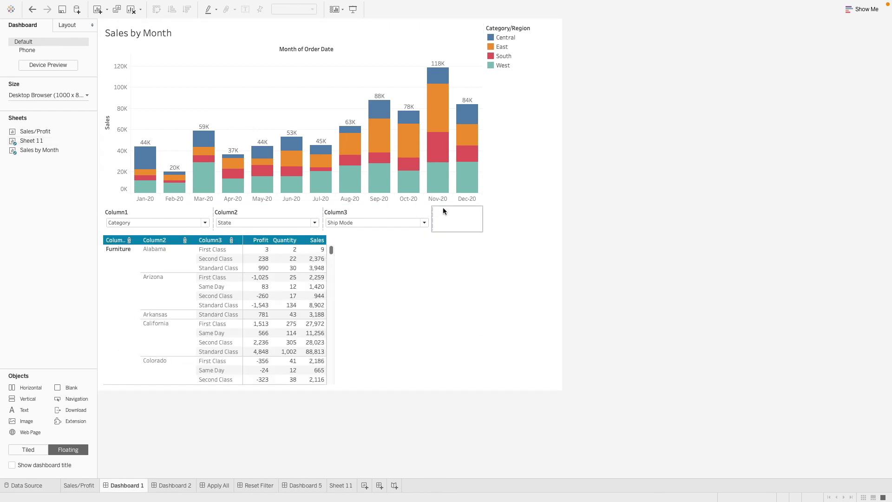
drag(432, 213, 338, 212)
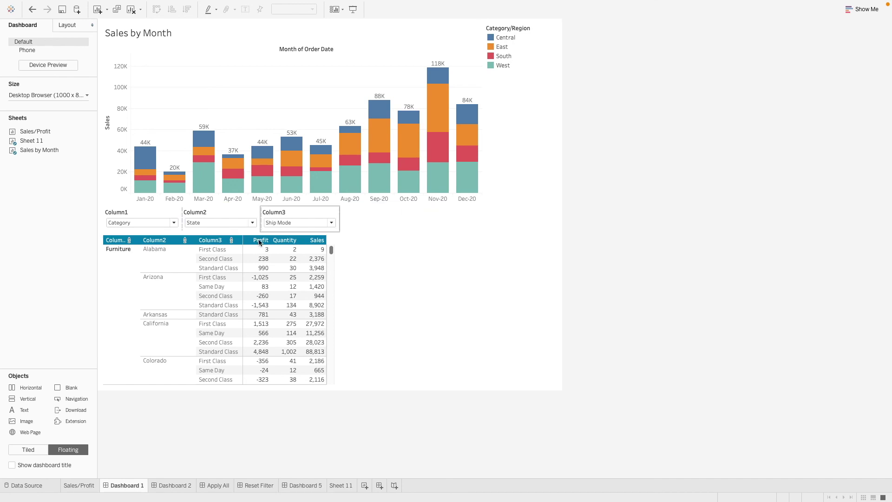
Step: Widen the table's Column2 header column so labels show in full
drag(139, 263, 175, 263)
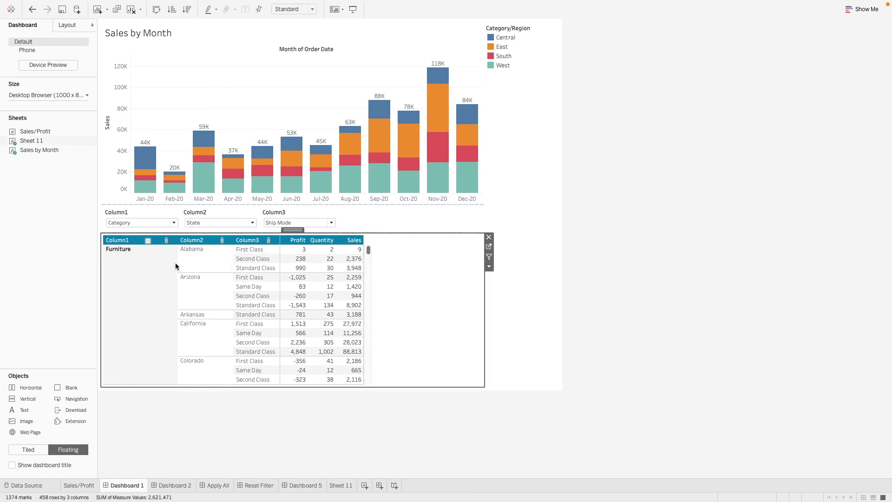
click(147, 213)
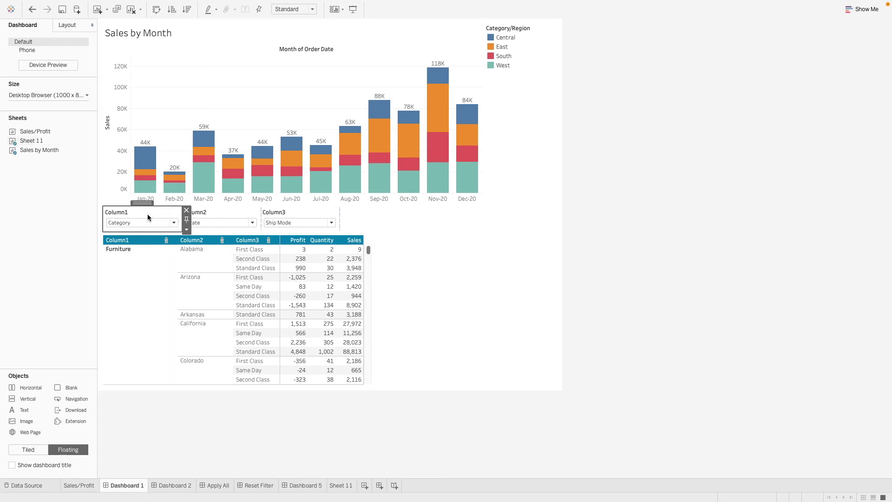
click(239, 268)
drag(263, 265, 338, 259)
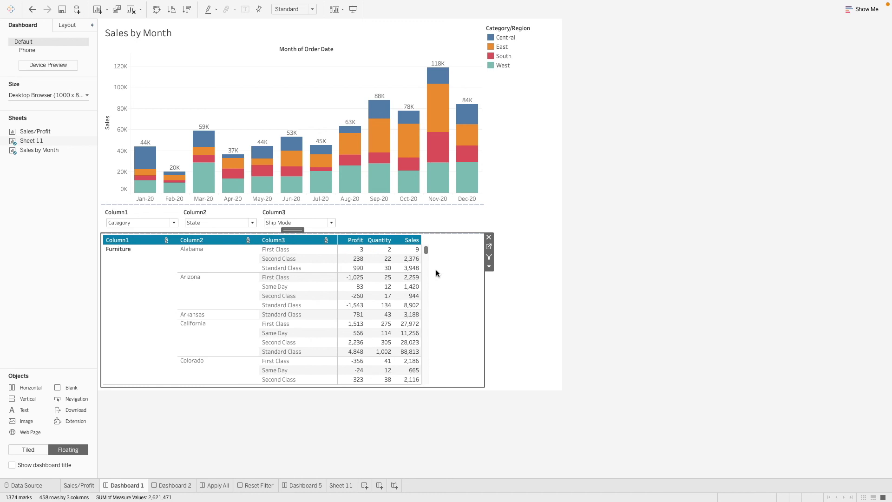
Step: Collapse and re-expand the ship modes under each state in the table
click(524, 310)
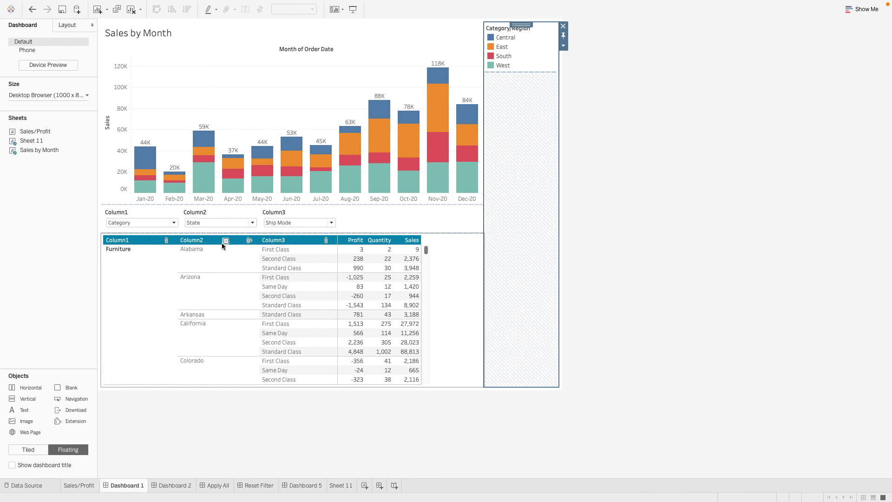
click(225, 242)
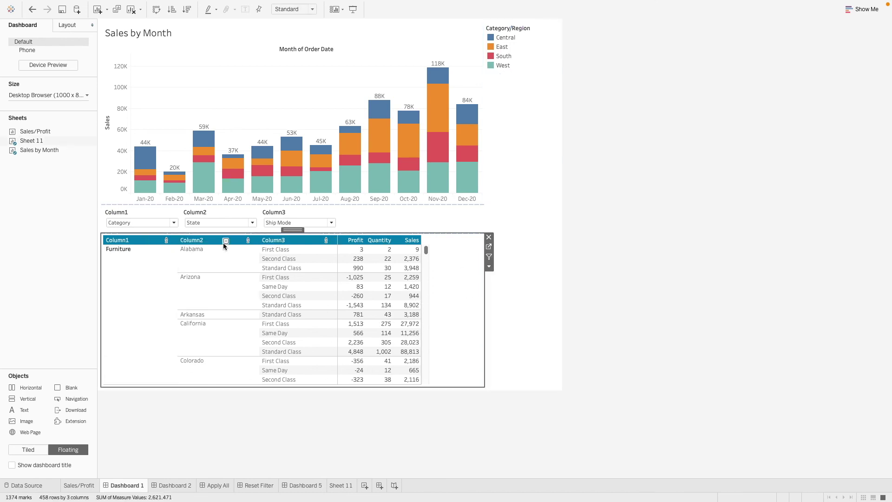
click(226, 240)
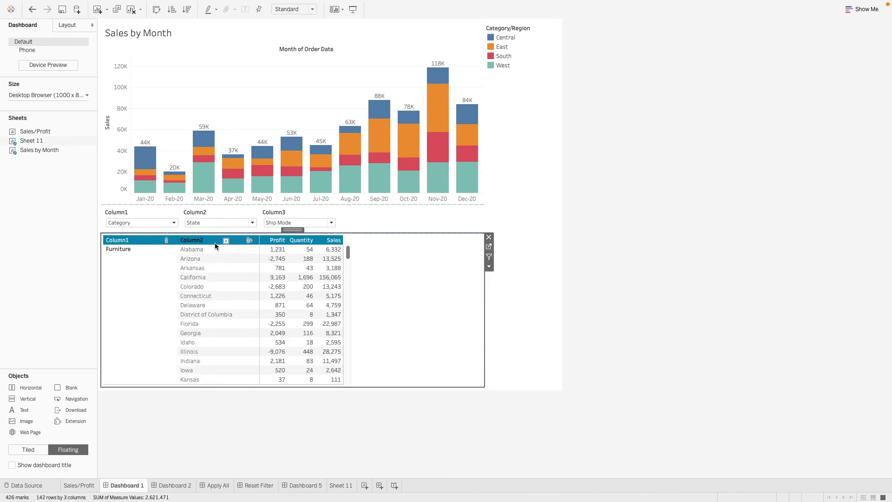
click(226, 240)
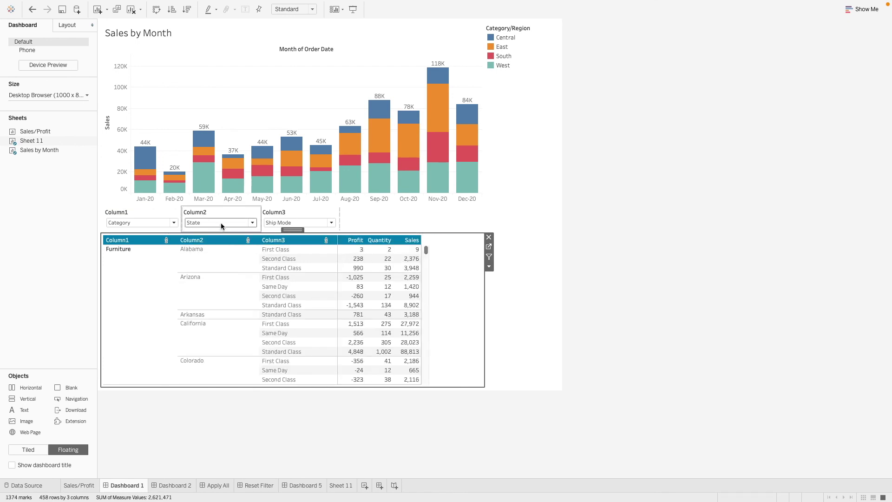
Step: Choose State for the Column1 parameter, leaving Column2 unchanged, then bring up the Column3 choices
click(116, 223)
click(114, 240)
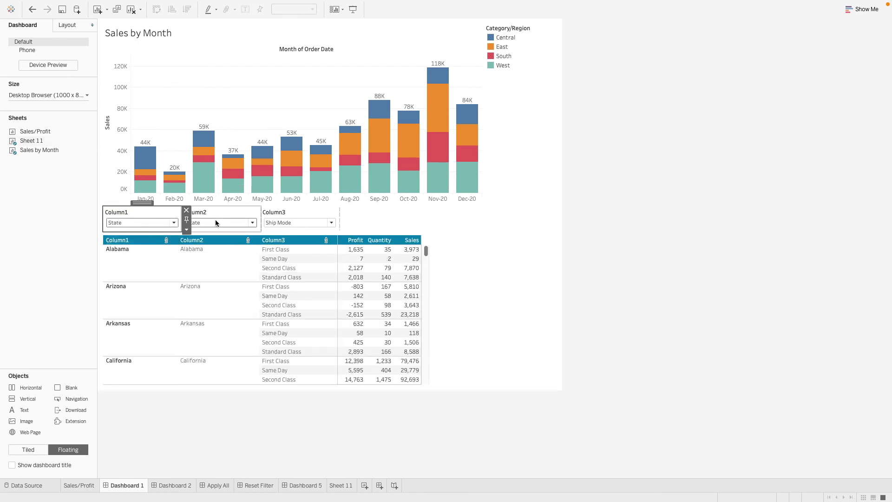
click(216, 222)
click(297, 225)
click(297, 225)
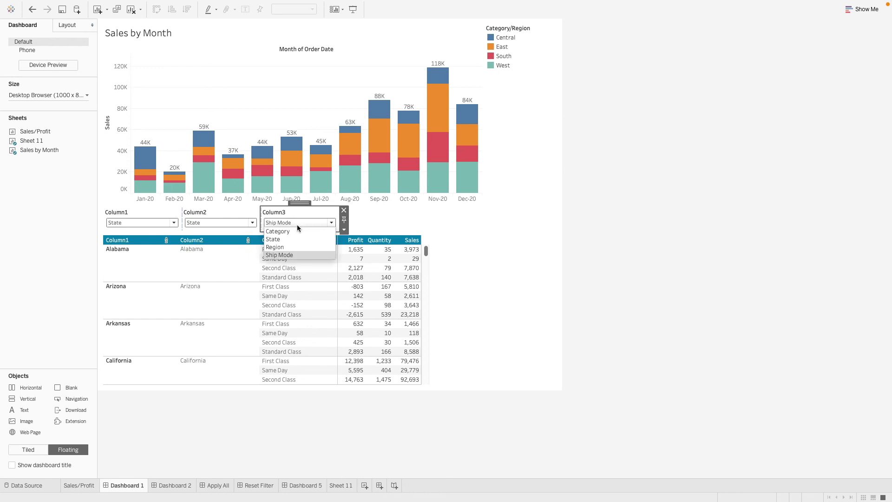